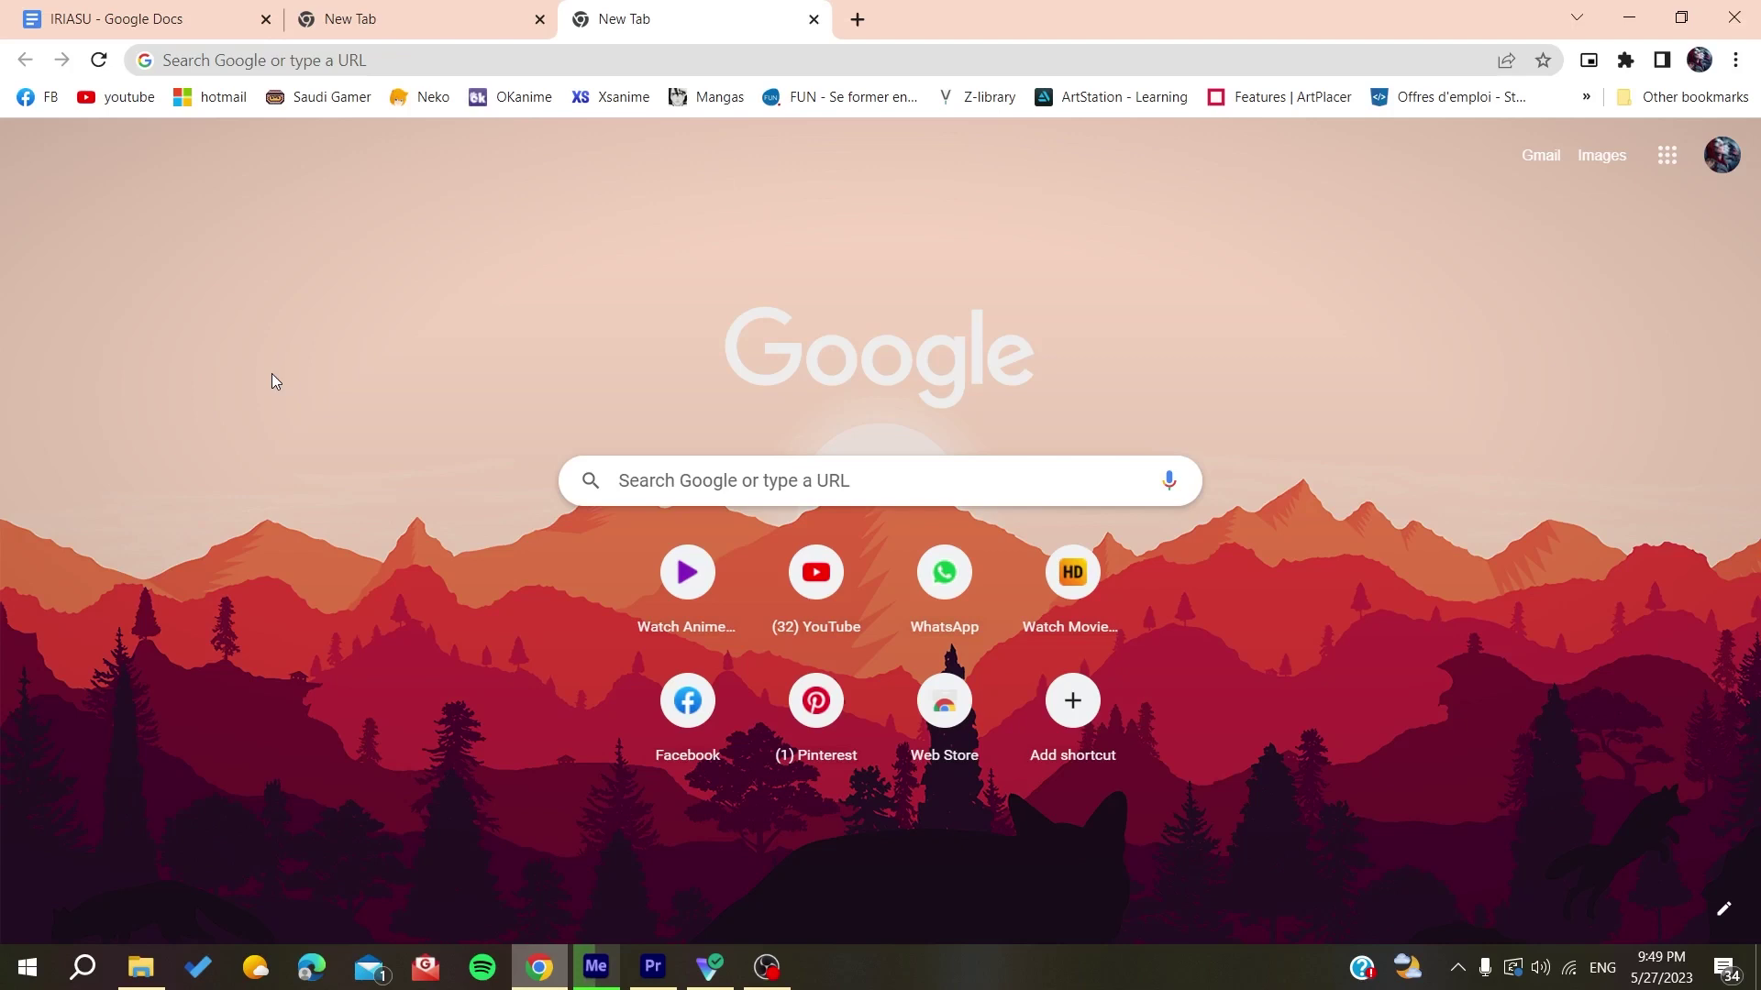
Search Google for 'docusign' and open the DocuSign homepage from the results.
{"action": "left_click", "coordinate": [249, 62]}
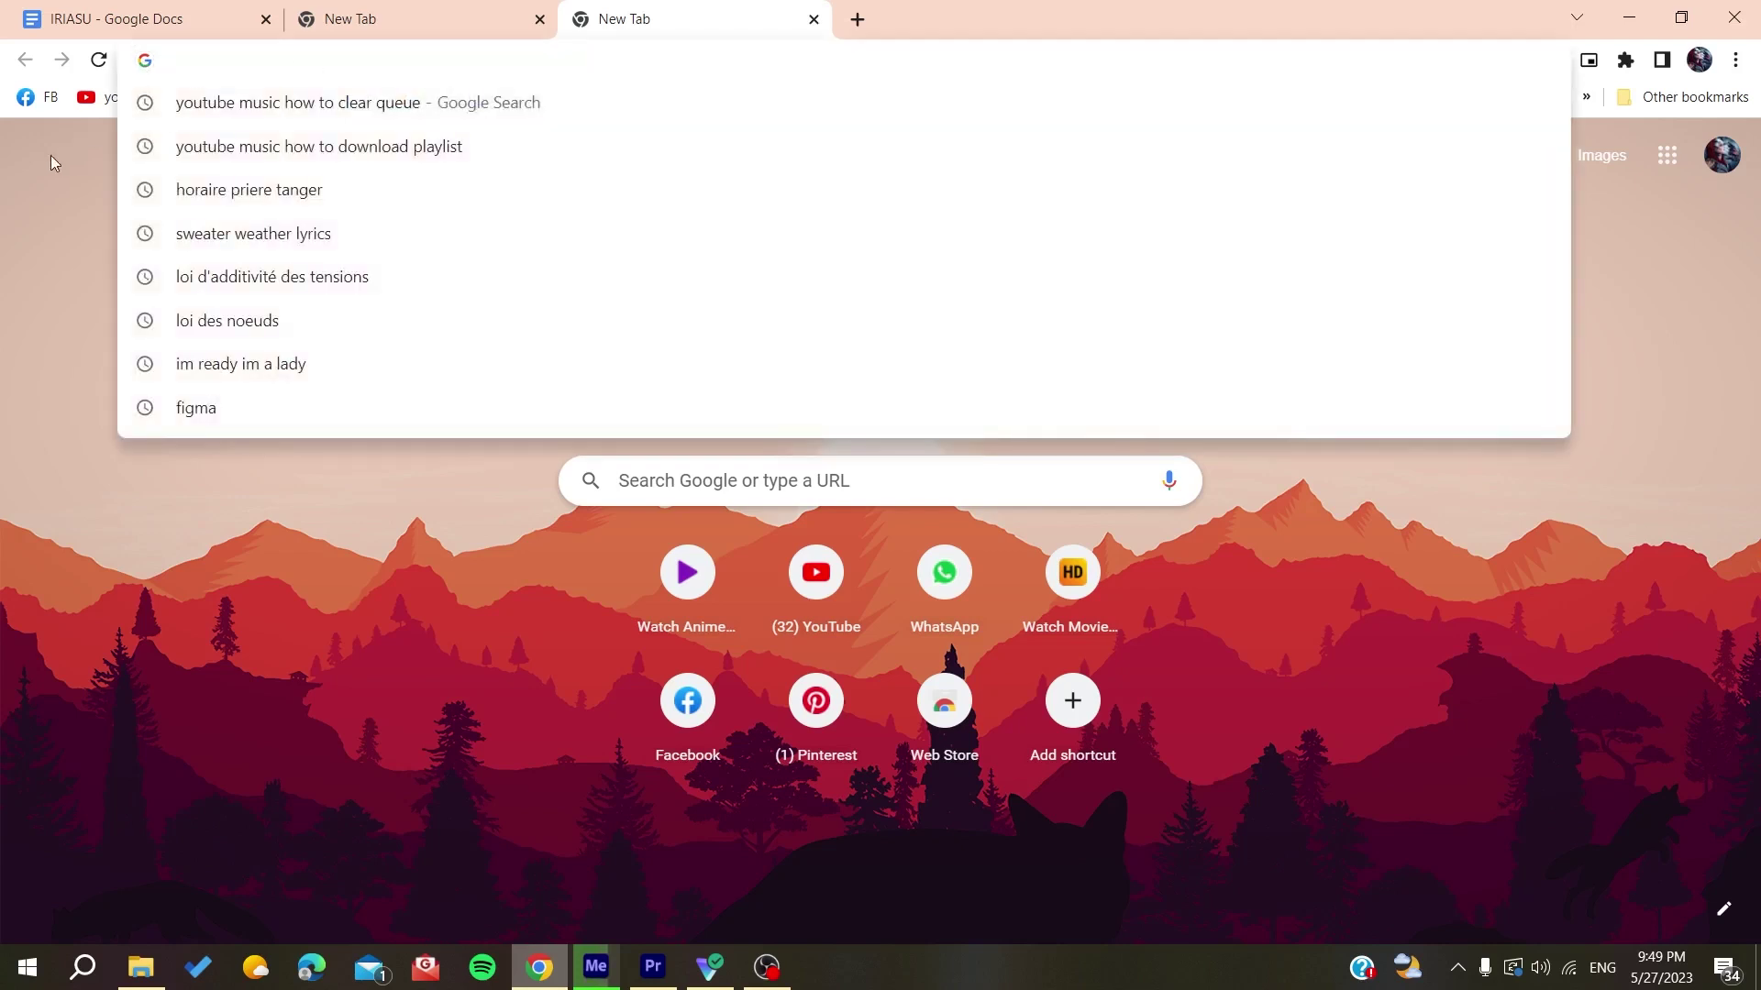
{"action": "type", "text": "doc"}
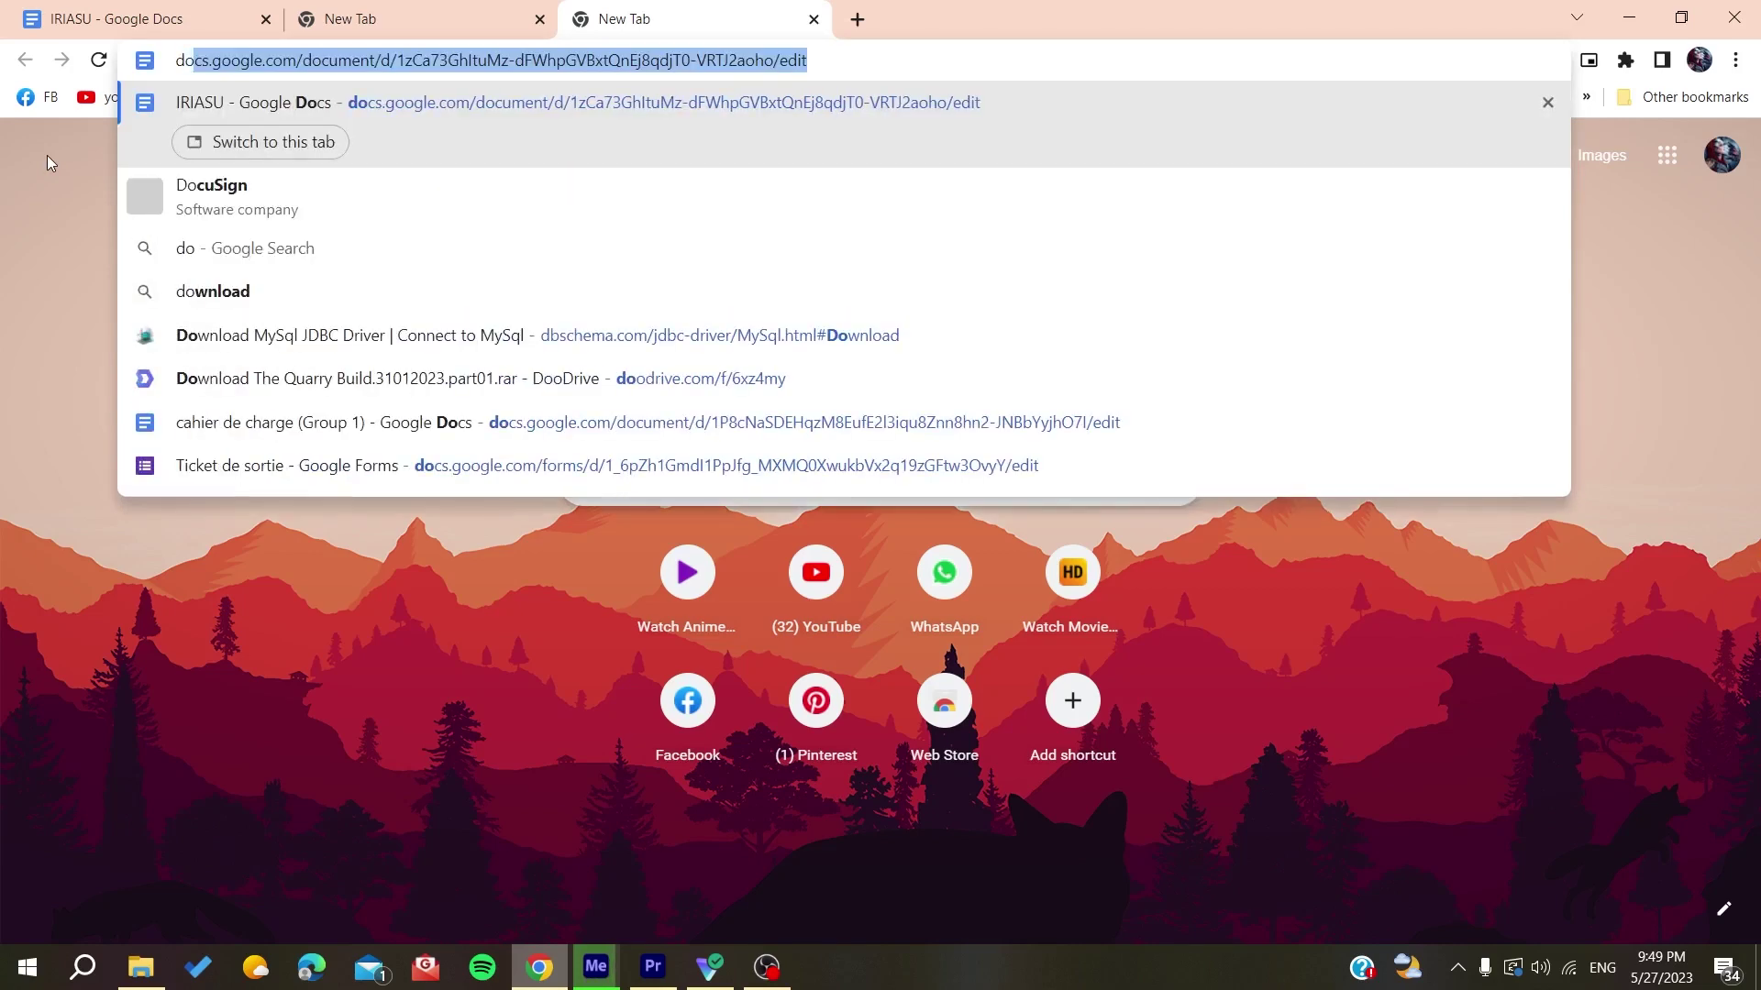
{"action": "type", "text": "us"}
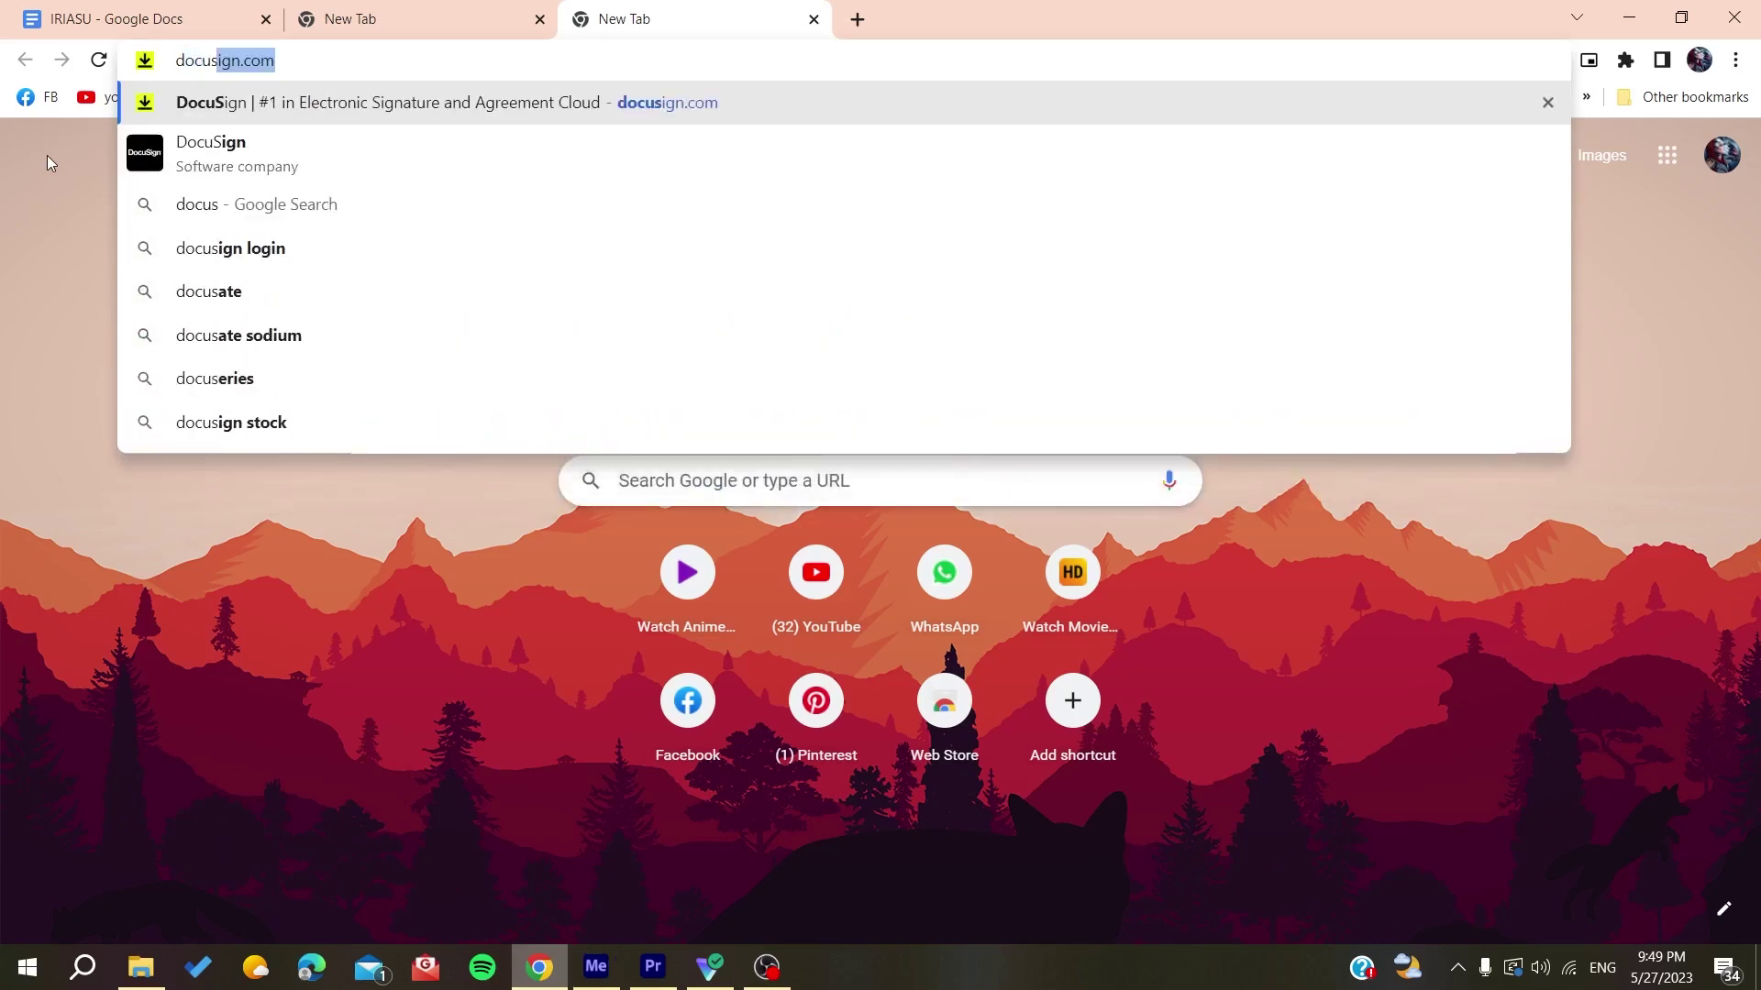
{"action": "key", "text": "Right"}
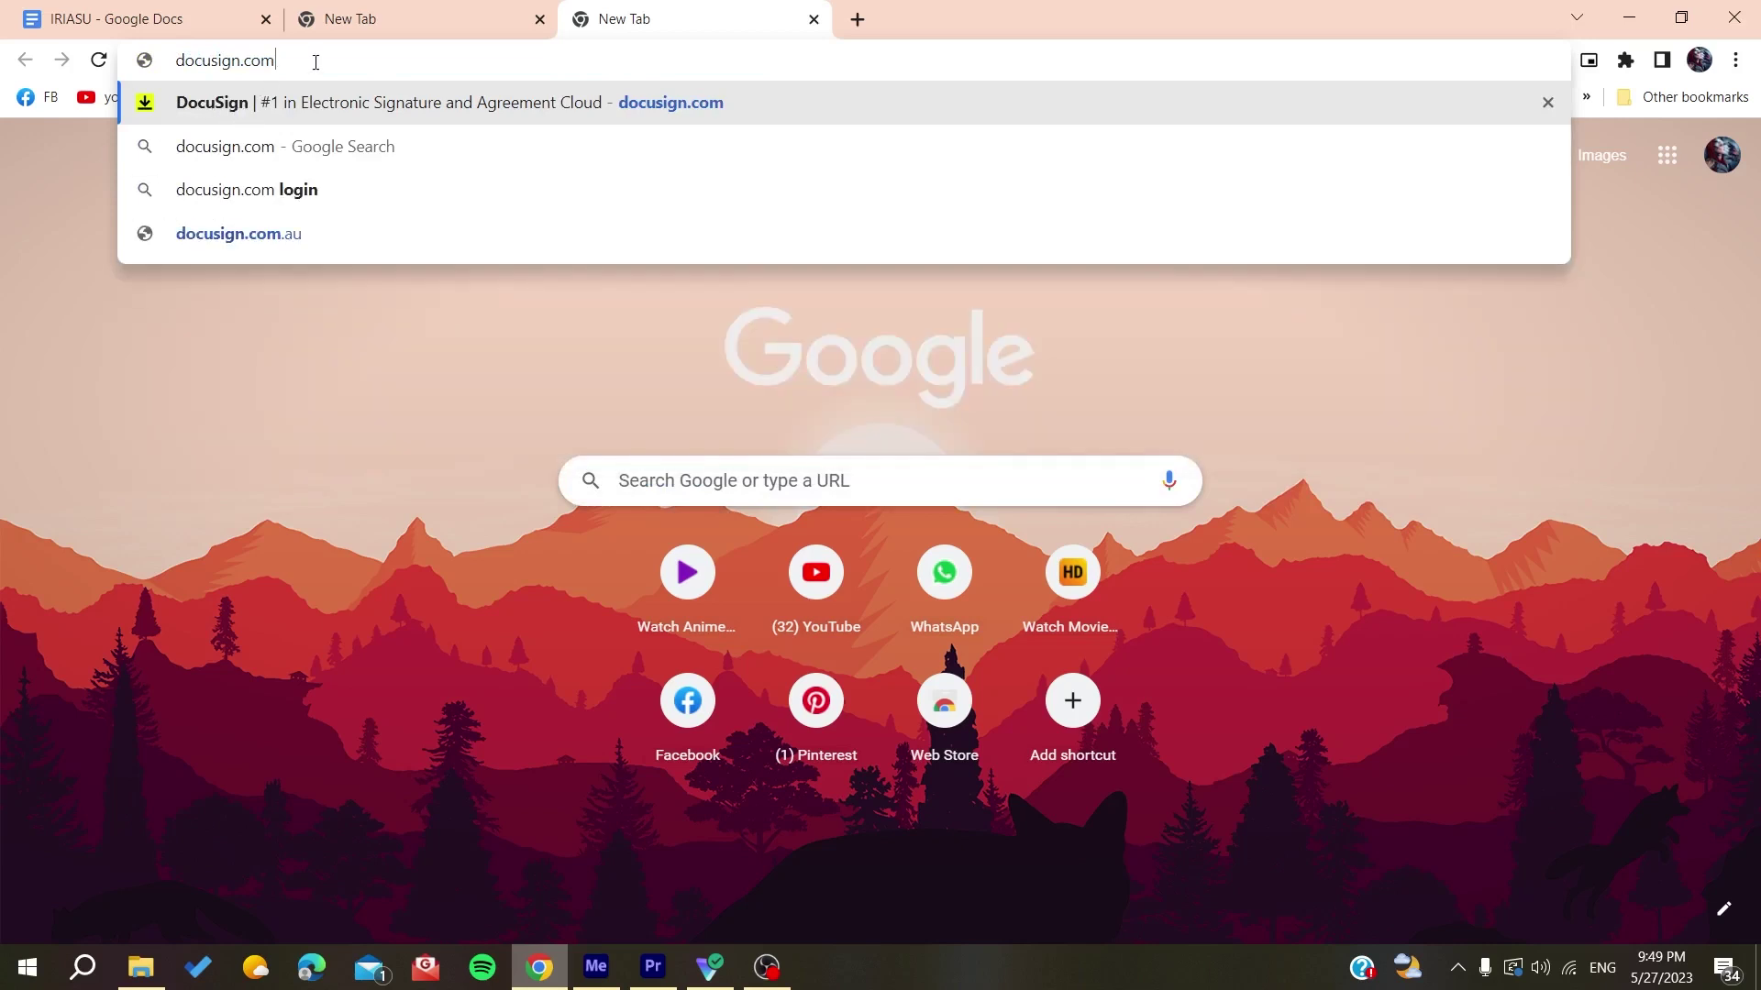
{"action": "left_click_drag", "start_coordinate": [315, 62], "coordinate": [154, 74]}
{"action": "left_click", "coordinate": [336, 57]}
{"action": "key", "text": "BackSpace"}
{"action": "key", "text": "BackSpace"}
{"action": "key", "text": "BackSpace"}
{"action": "key", "text": "BackSpace"}
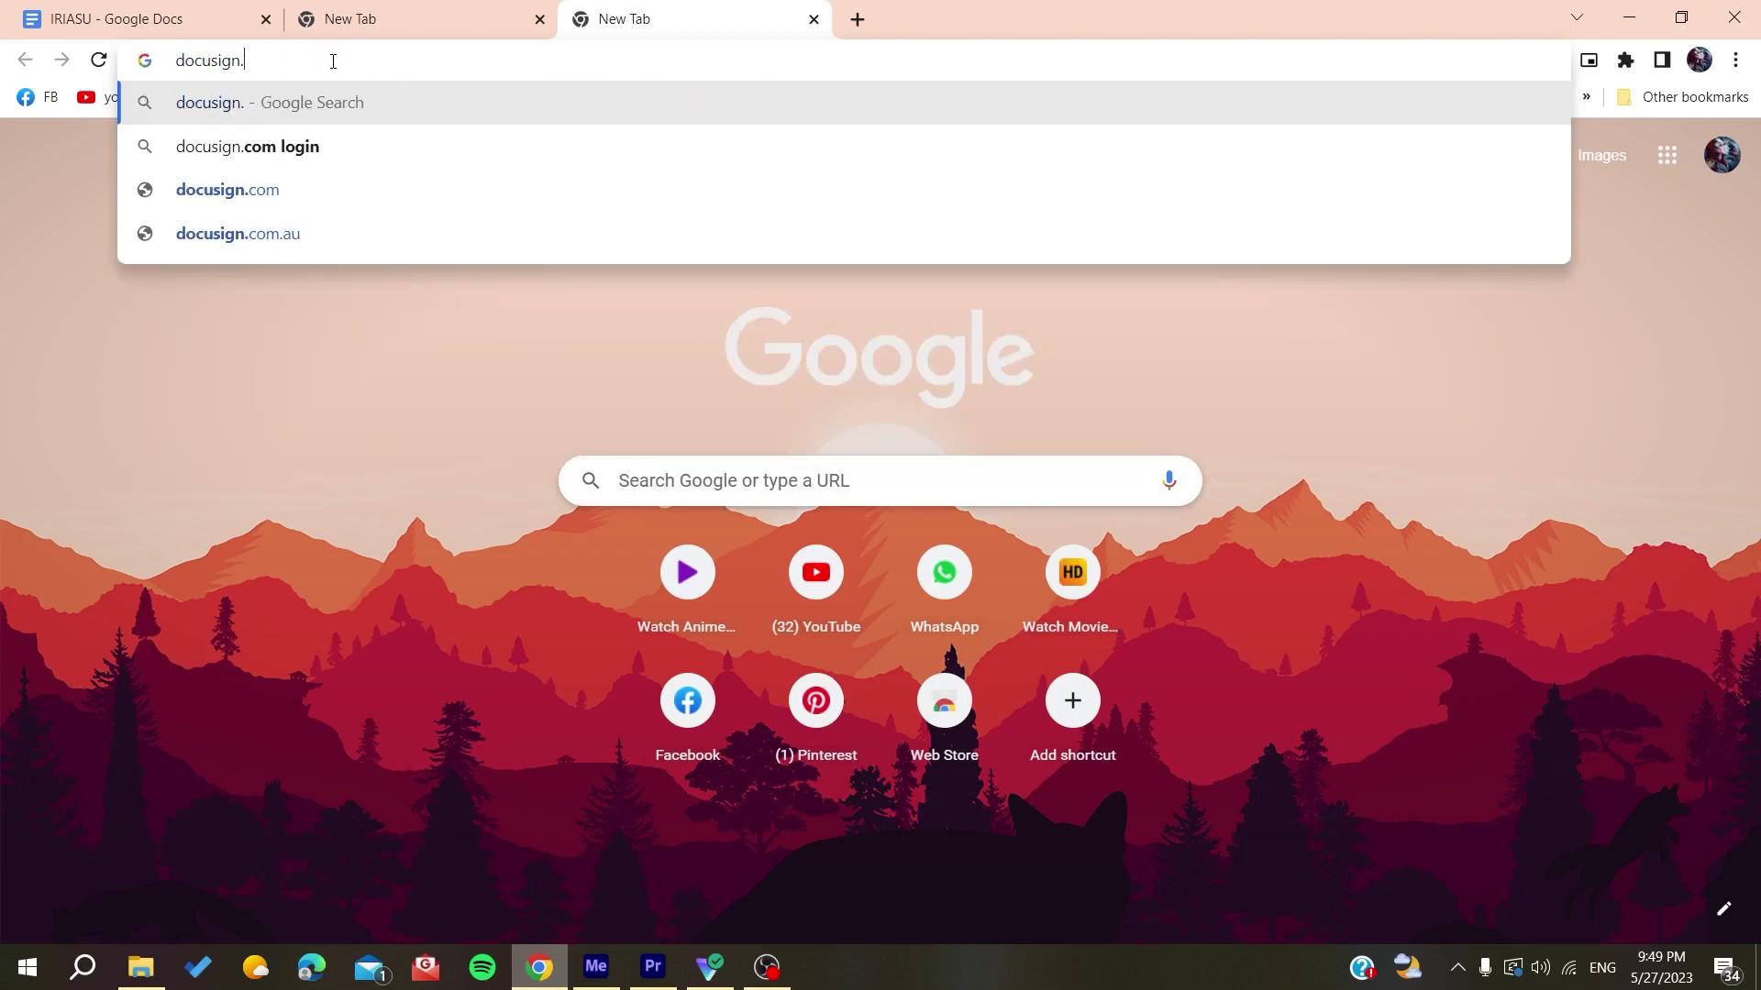
{"action": "key", "text": "Return"}
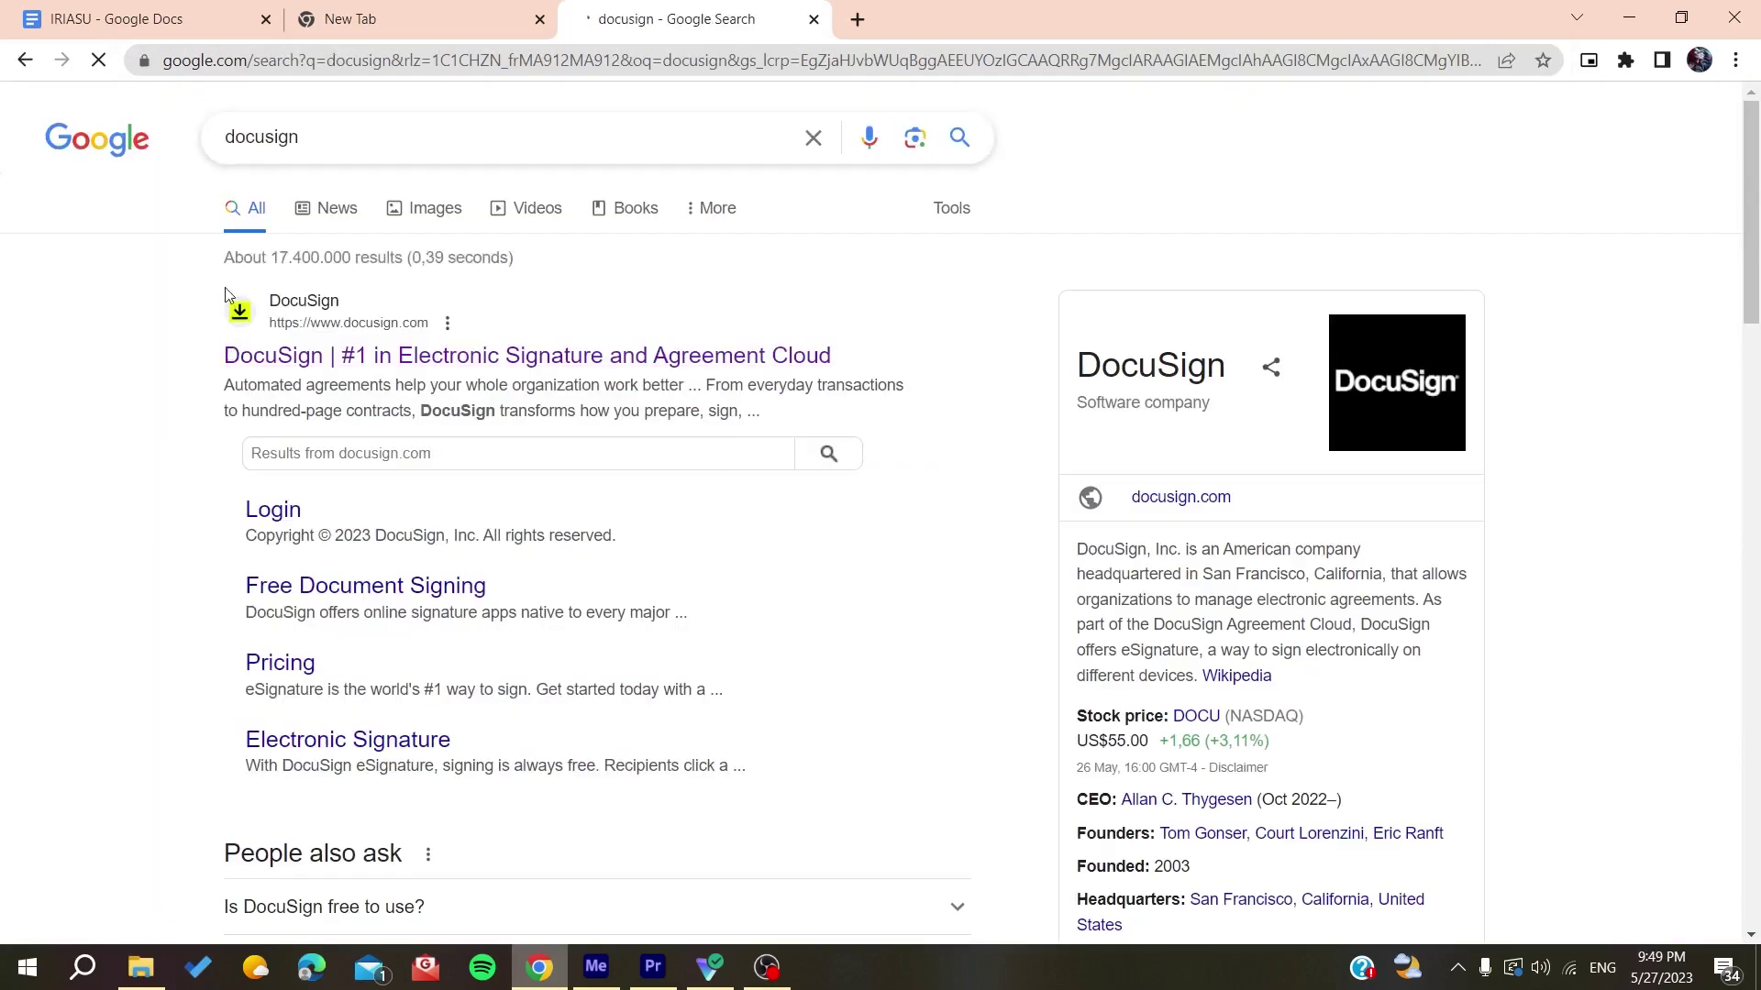
{"action": "left_click", "coordinate": [578, 331]}
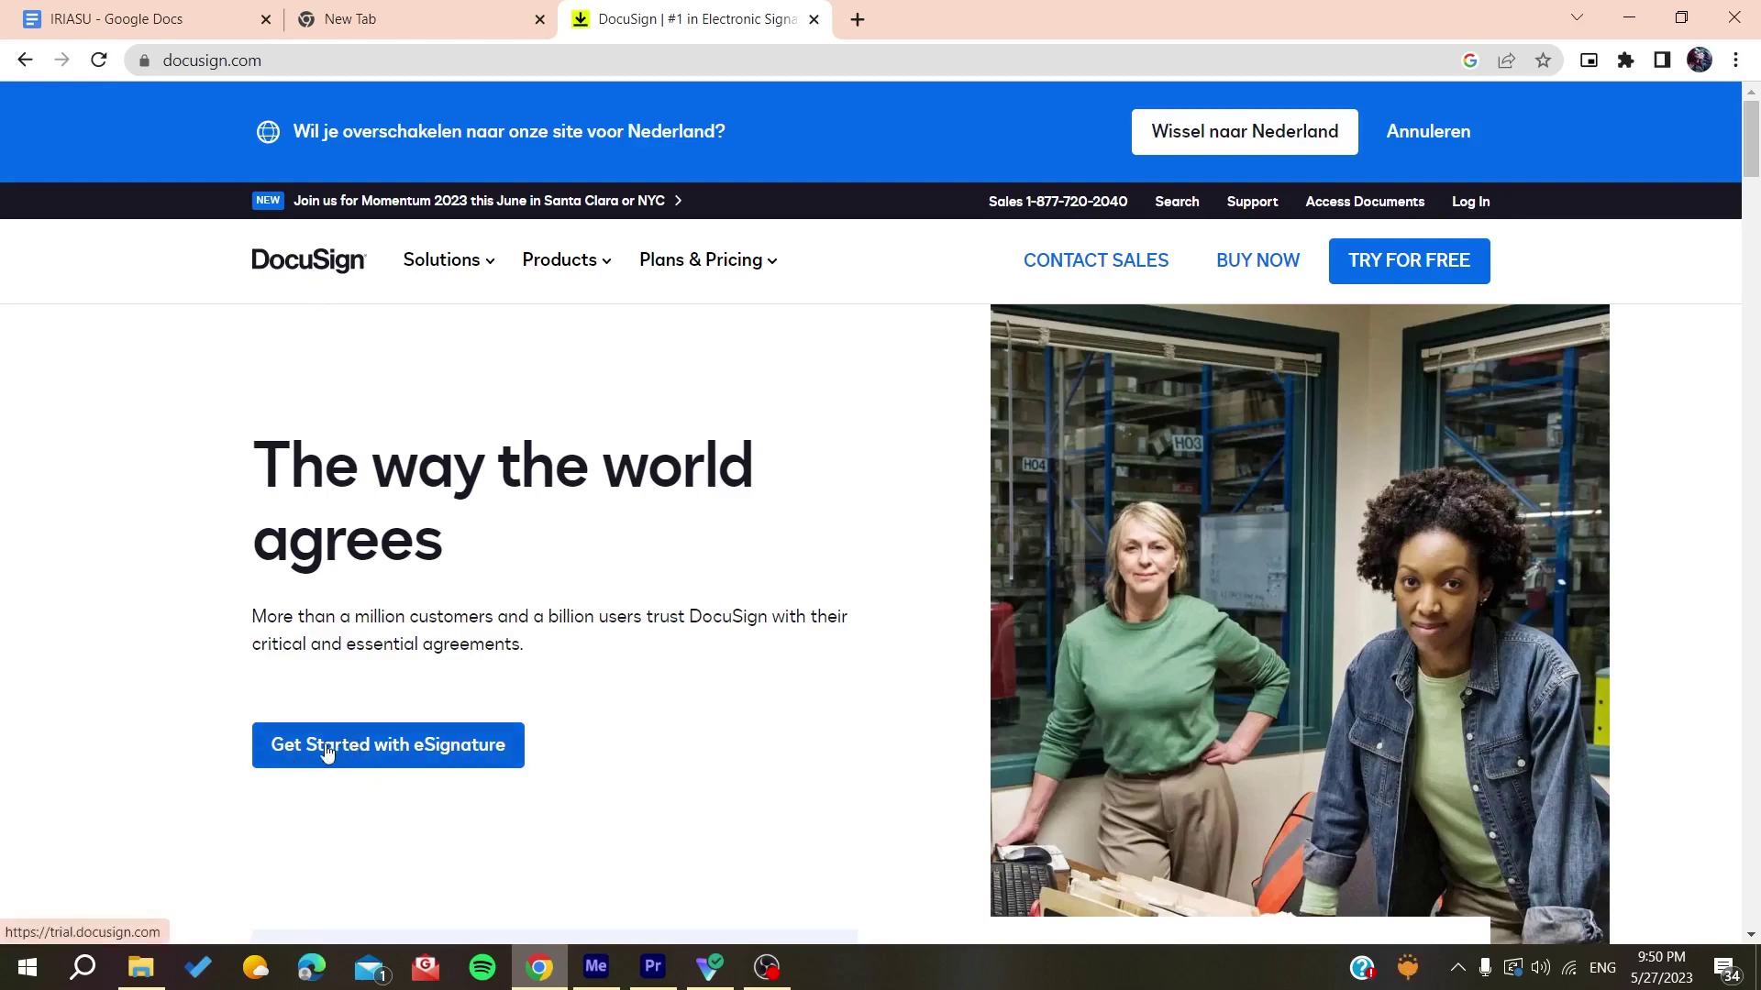
Start the eSignature free trial, accept all cookies, and agree to marketing communications.
{"action": "left_click", "coordinate": [372, 750]}
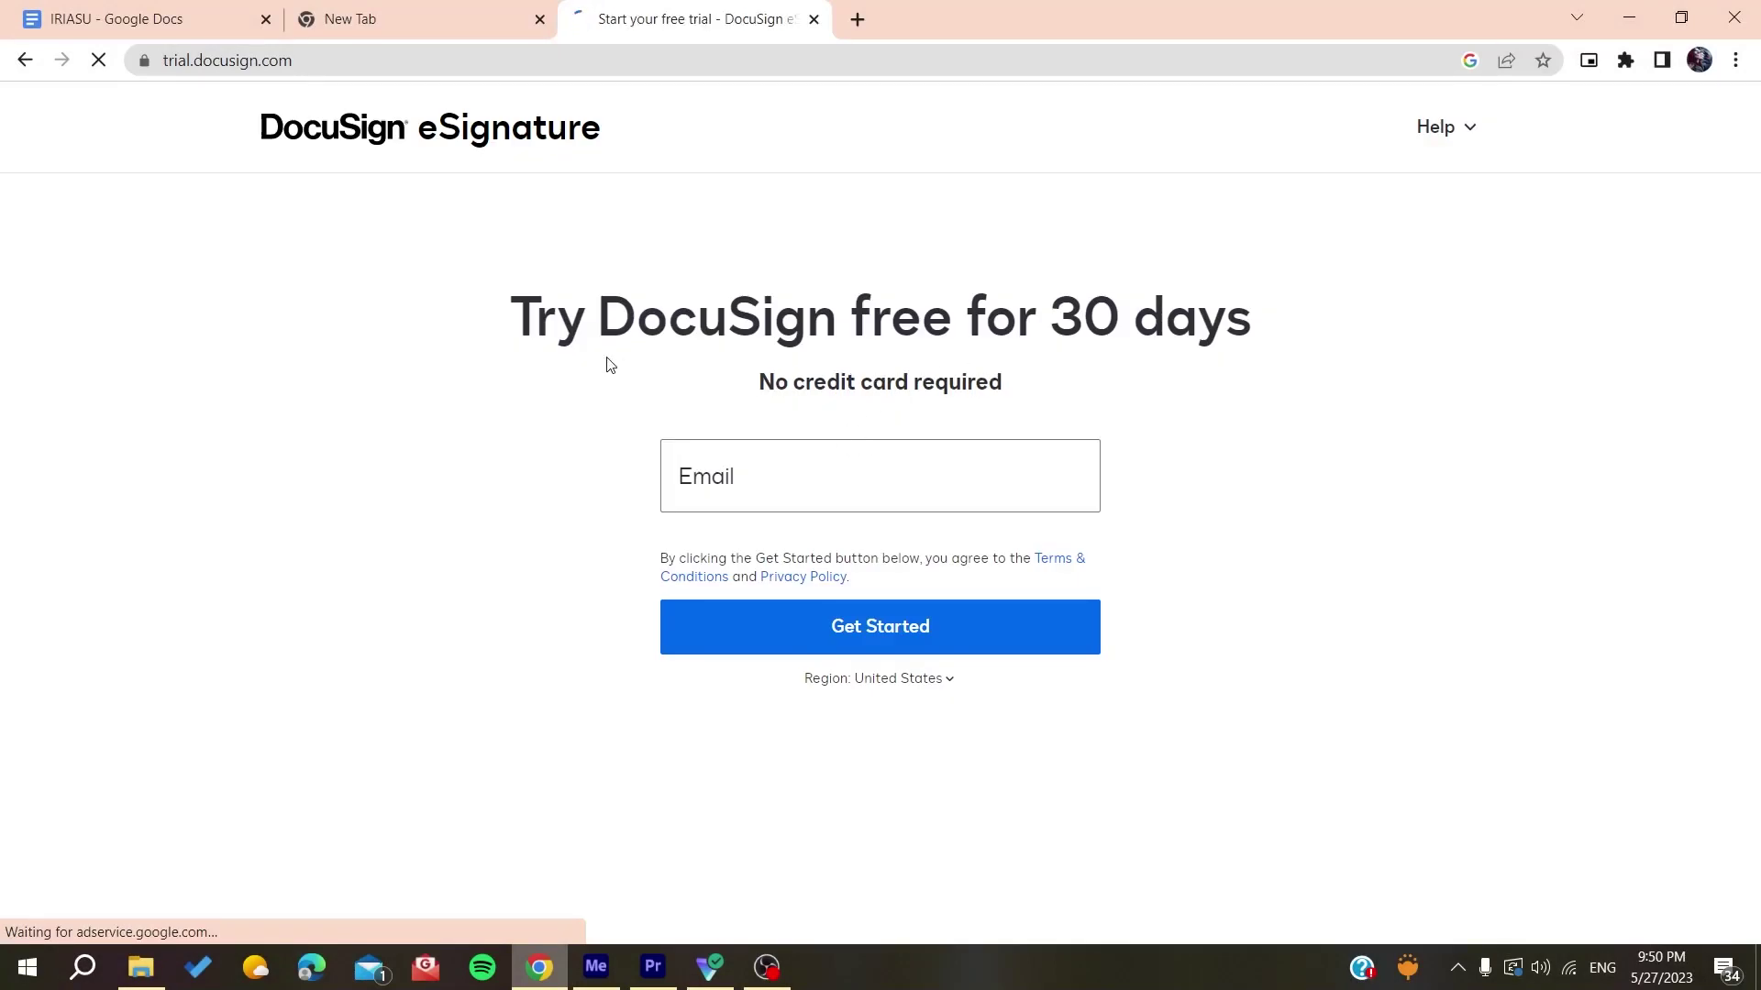
{"action": "left_click", "coordinate": [760, 465]}
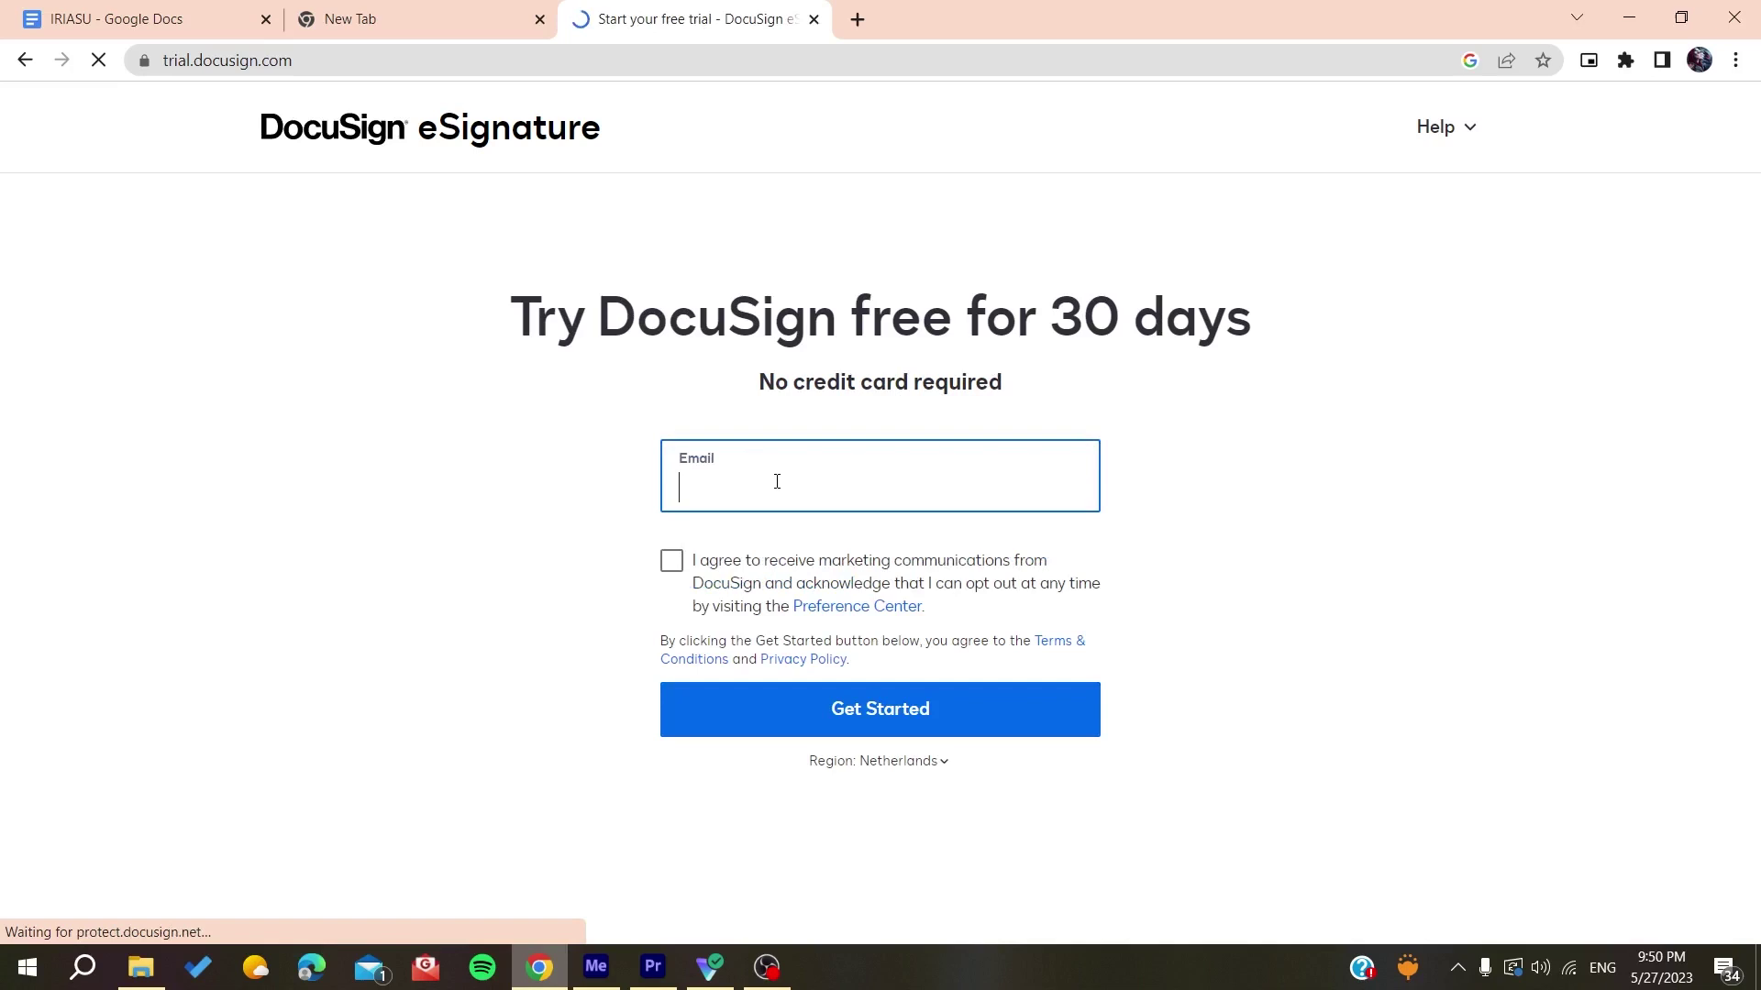
{"action": "left_click", "coordinate": [671, 560]}
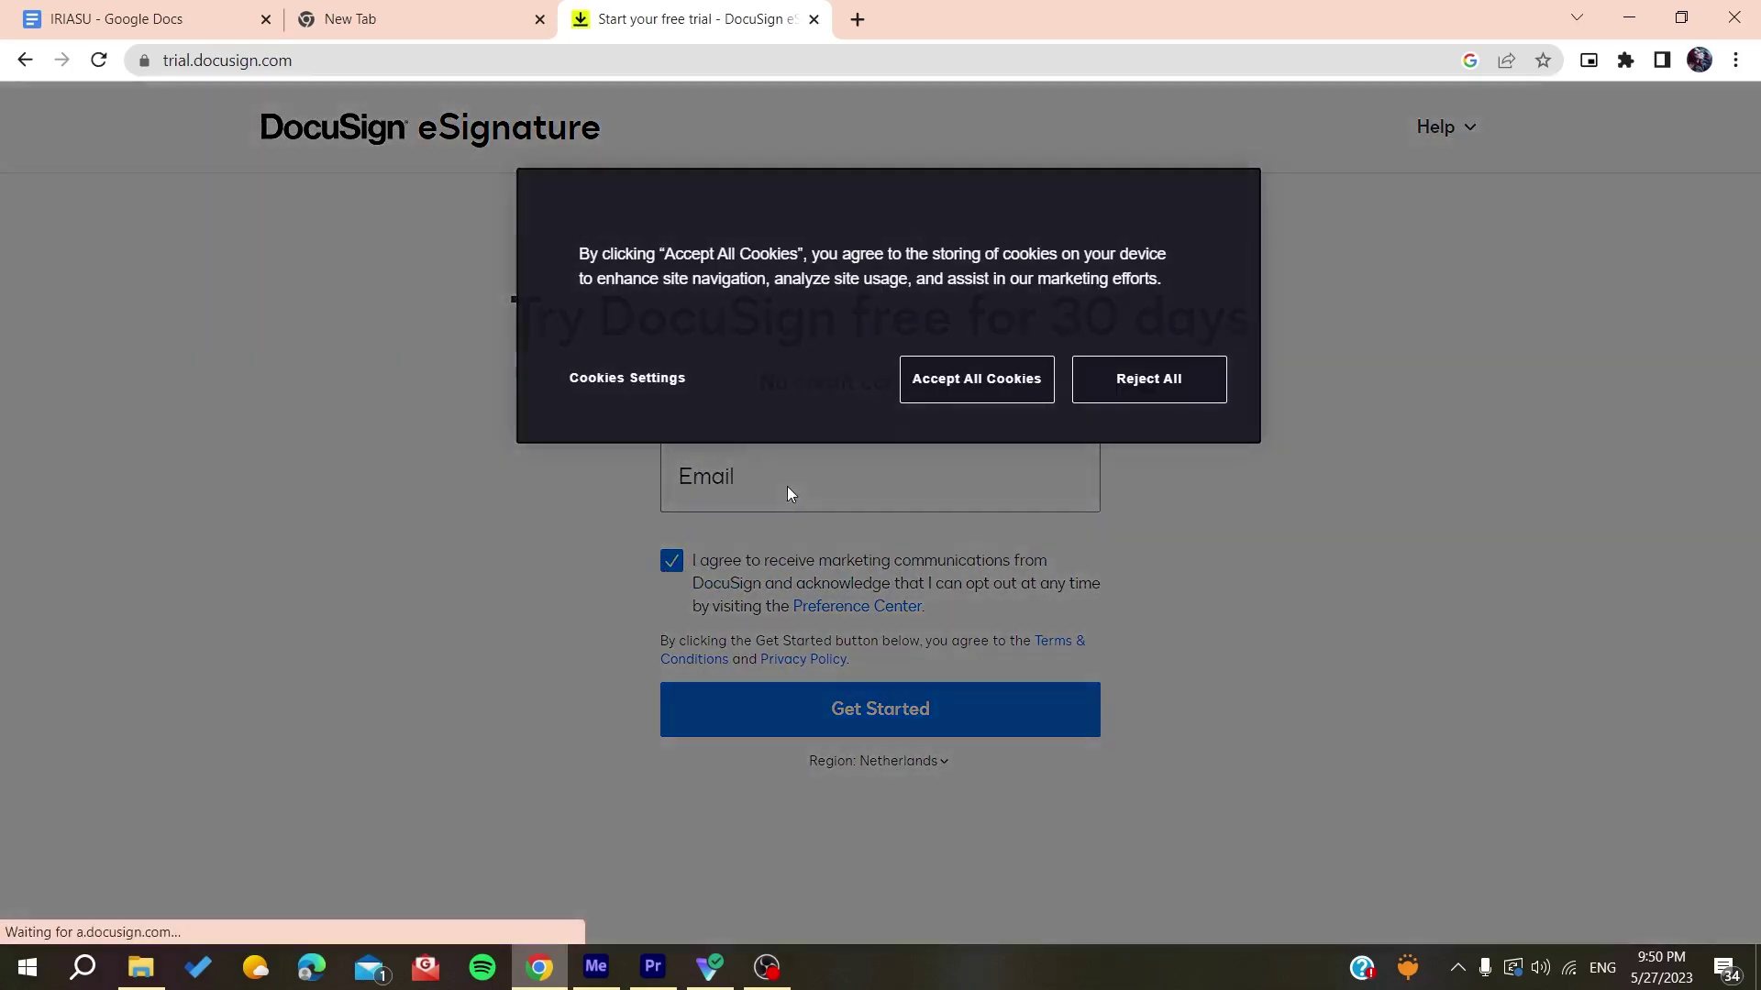
{"action": "left_click", "coordinate": [975, 385]}
Enter the sign-up email address and submit it to begin the trial.
{"action": "left_click", "coordinate": [778, 504]}
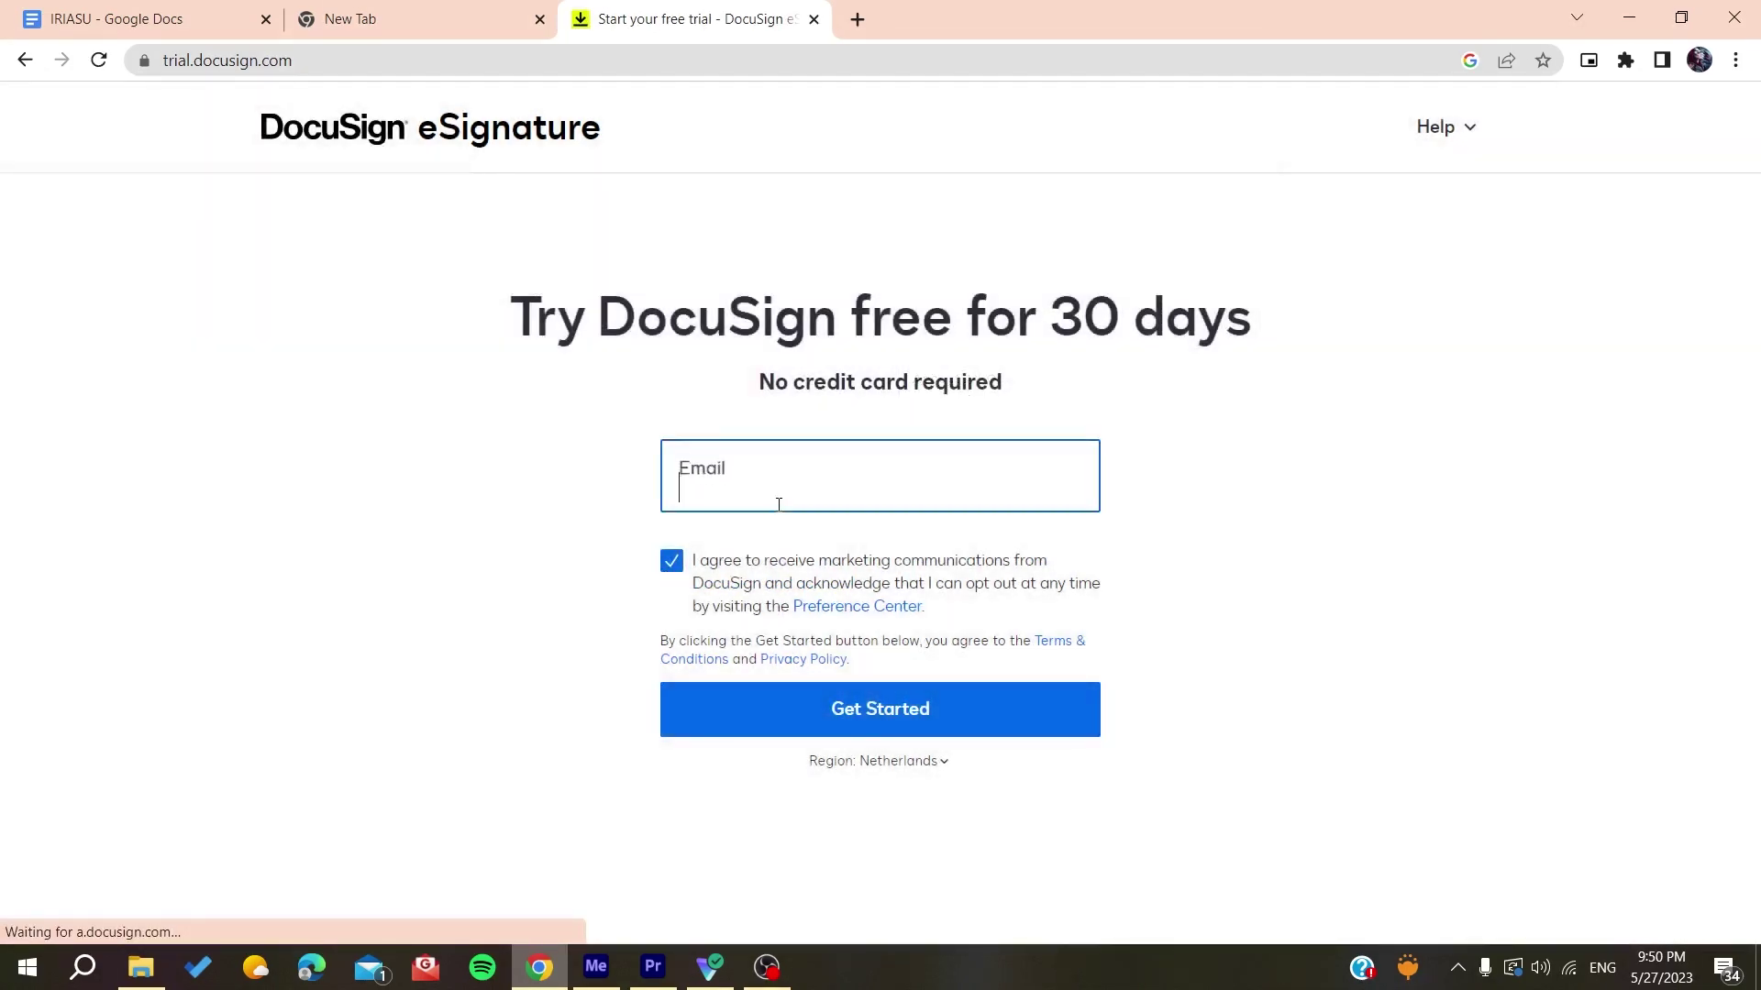
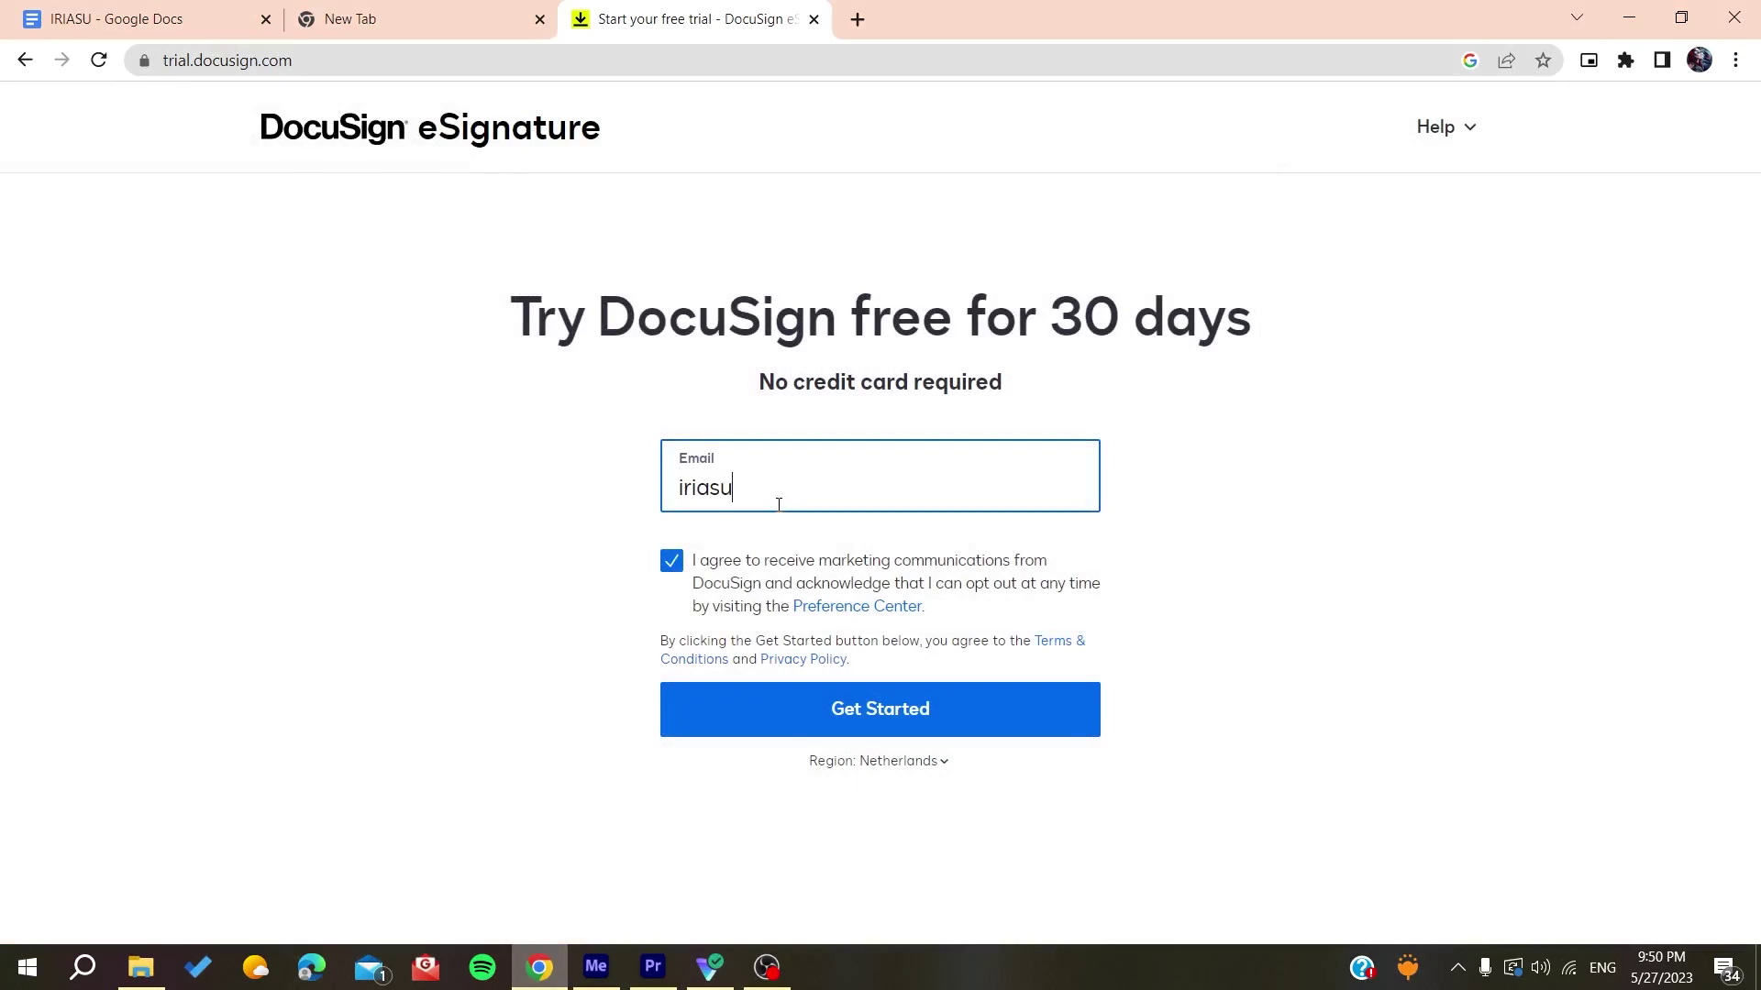
{"action": "key", "text": "Return"}
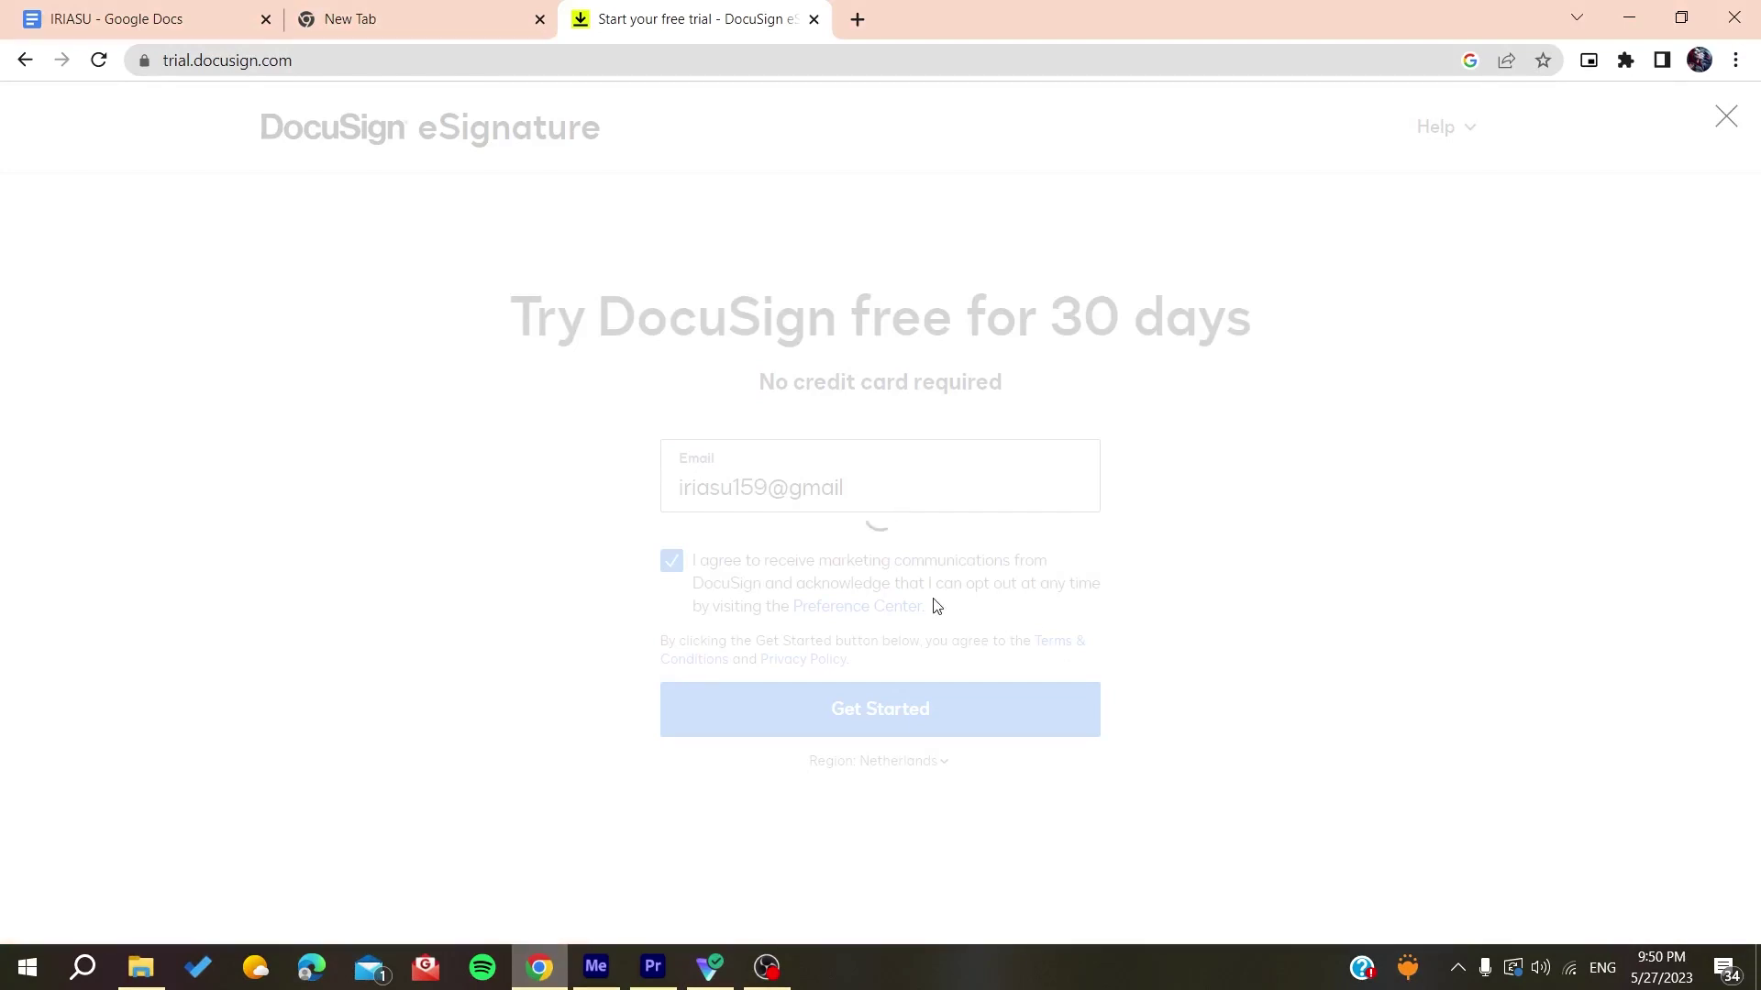
{"action": "type", "text": "il"}
{"action": "left_click", "coordinate": [924, 500]}
{"action": "type", "text": "5"}
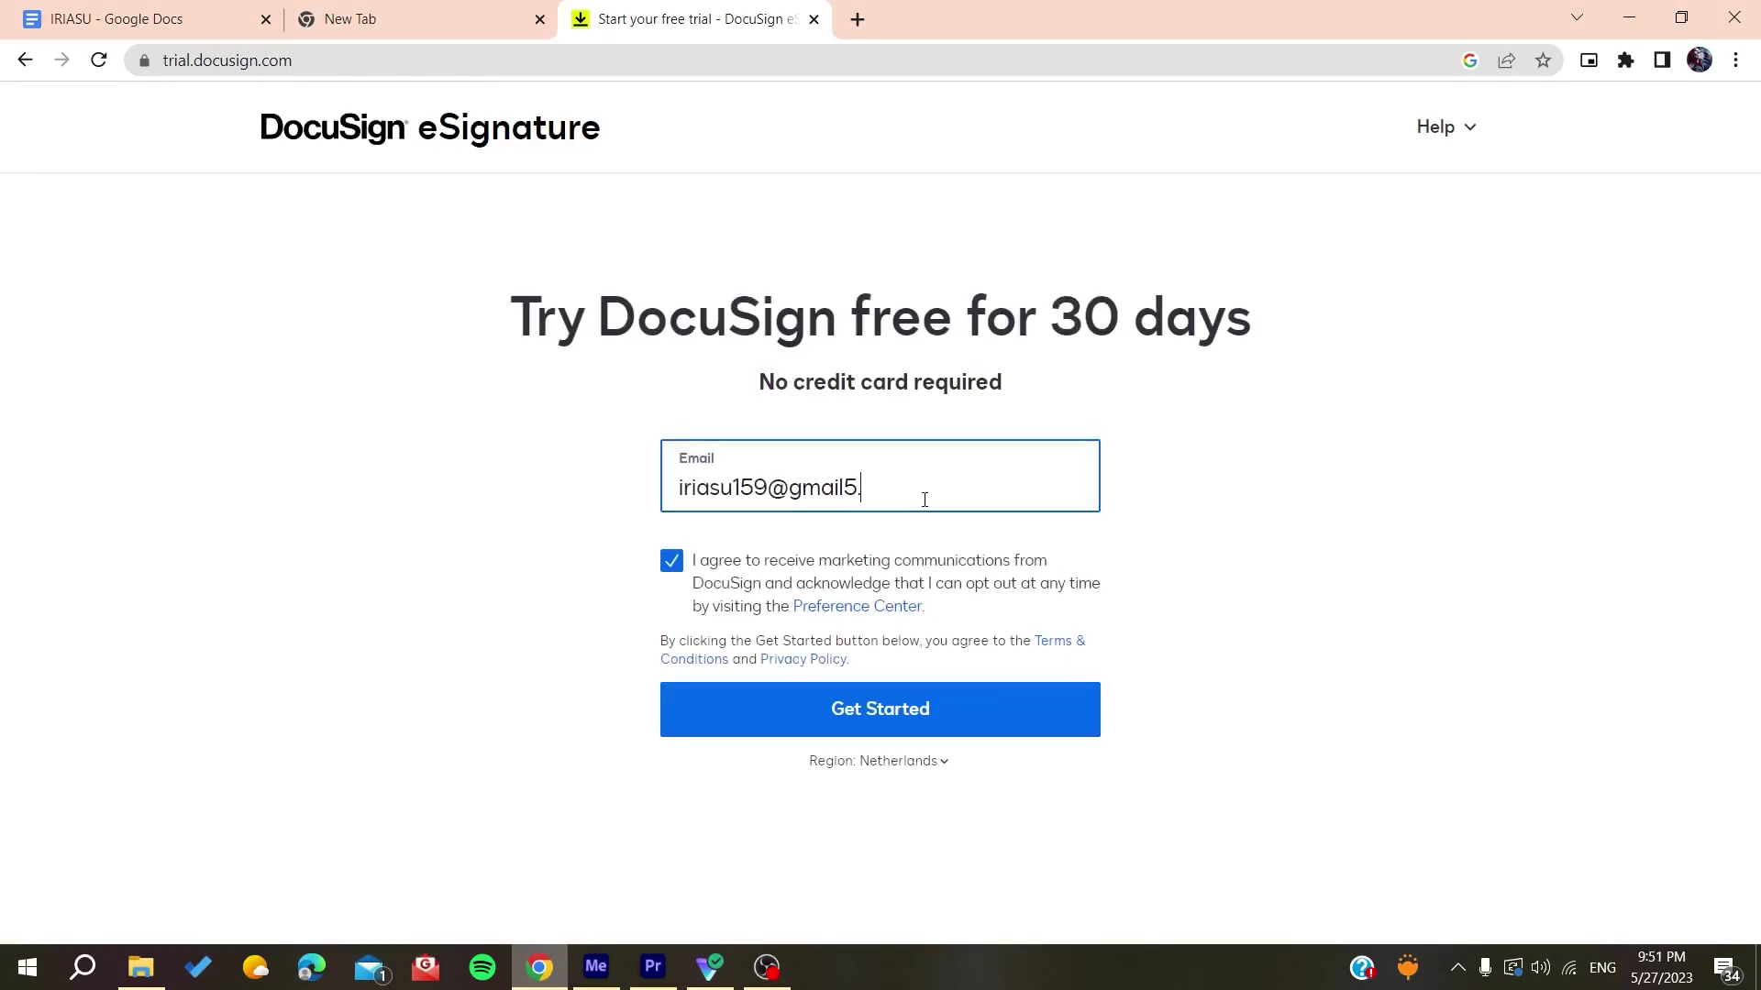
{"action": "type", "text": "."}
{"action": "key", "text": "BackSpace"}
{"action": "key", "text": "BackSpace"}
{"action": "type", "text": ".com"}
{"action": "left_click", "coordinate": [830, 717]}
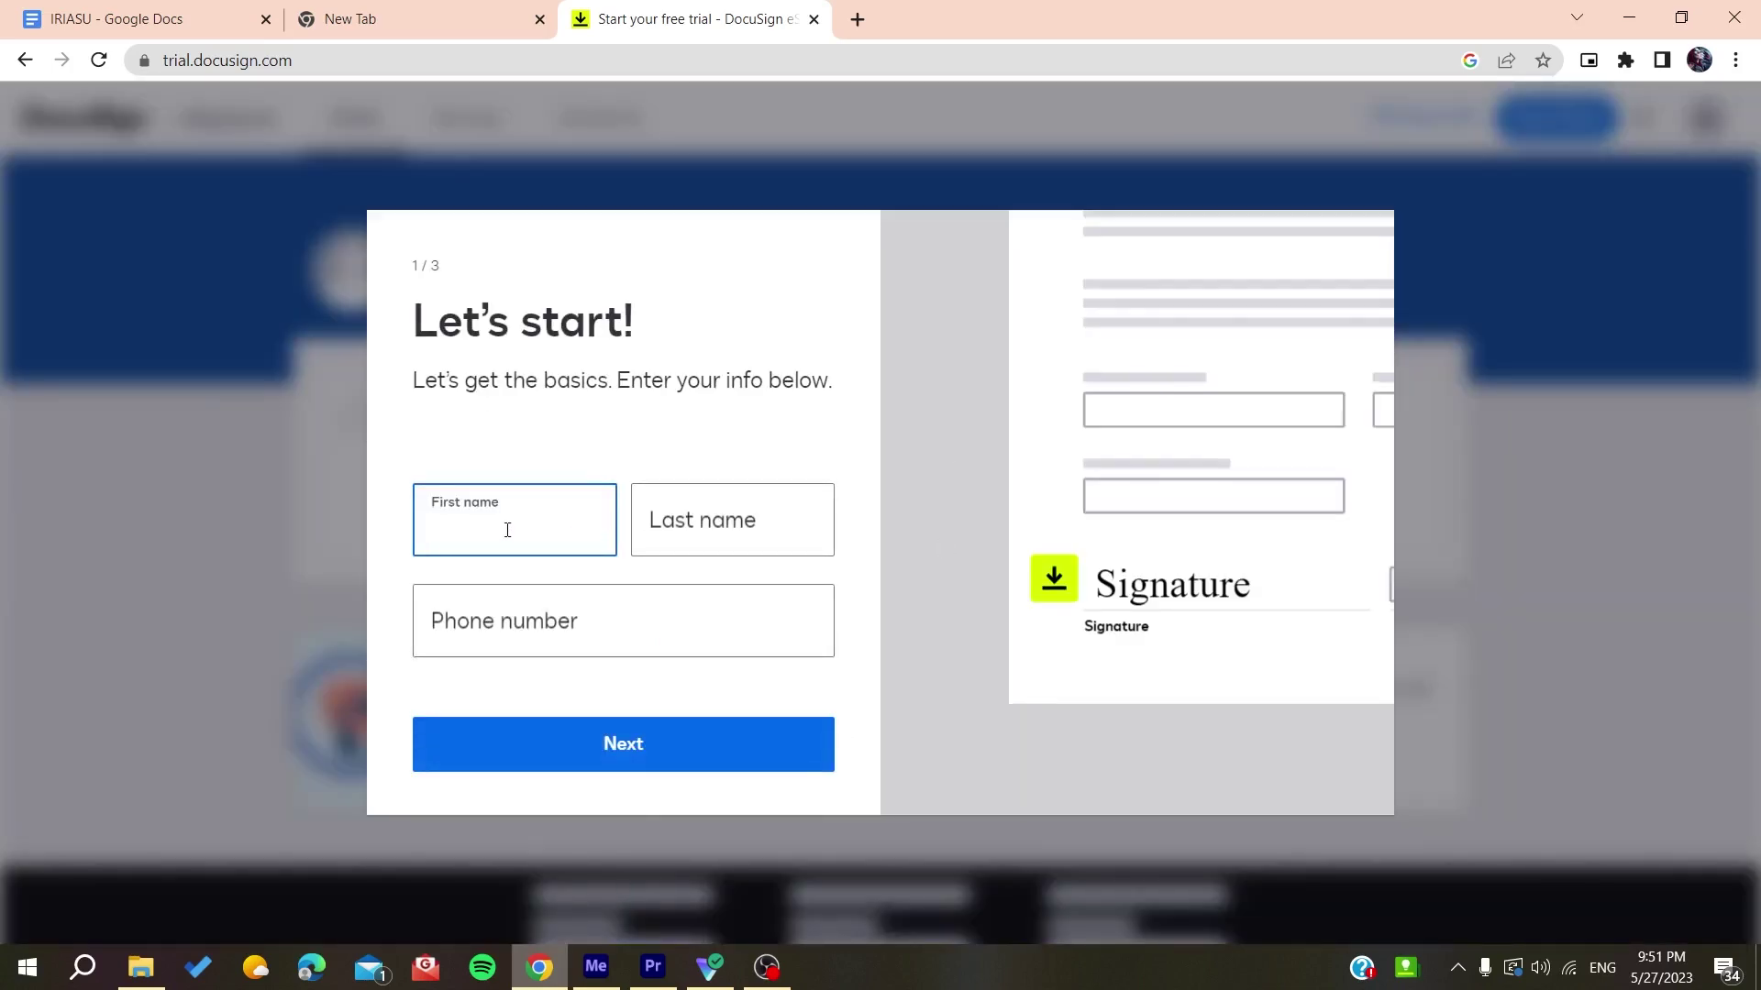
Enter the first and last names, leave the phone number blank, and continue to email verification.
{"action": "type", "text": "aer"}
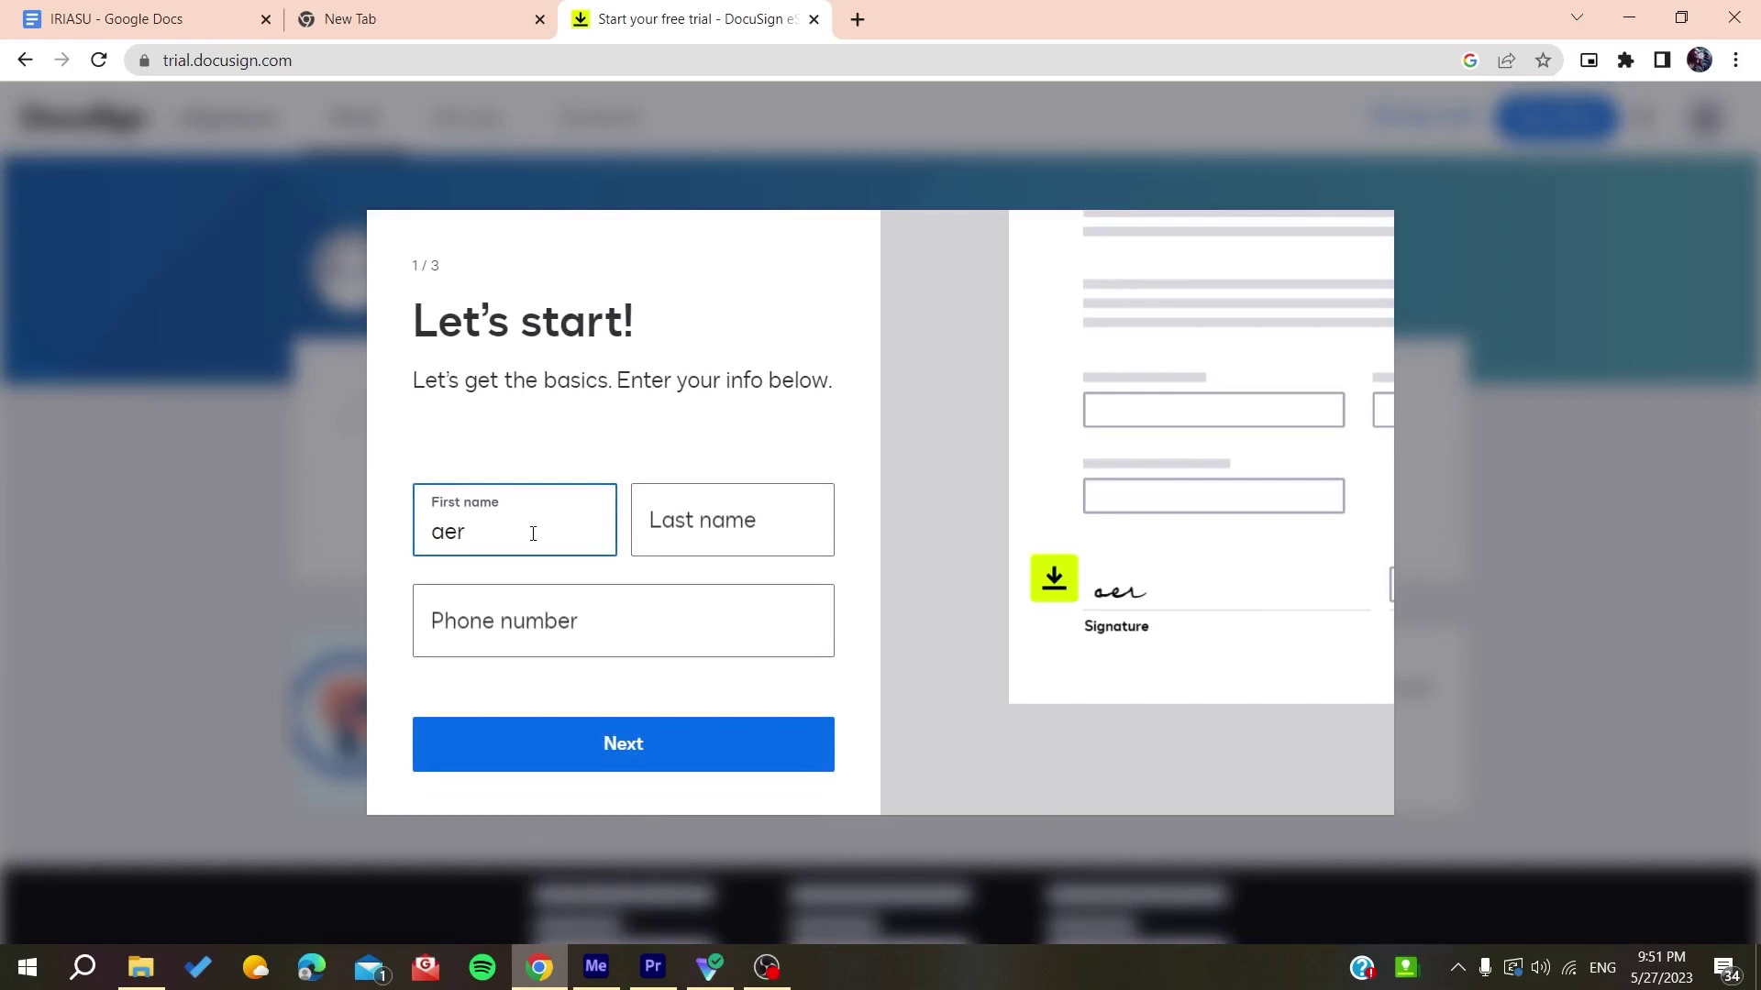
{"action": "key", "text": "Tab"}
{"action": "type", "text": "qwe"}
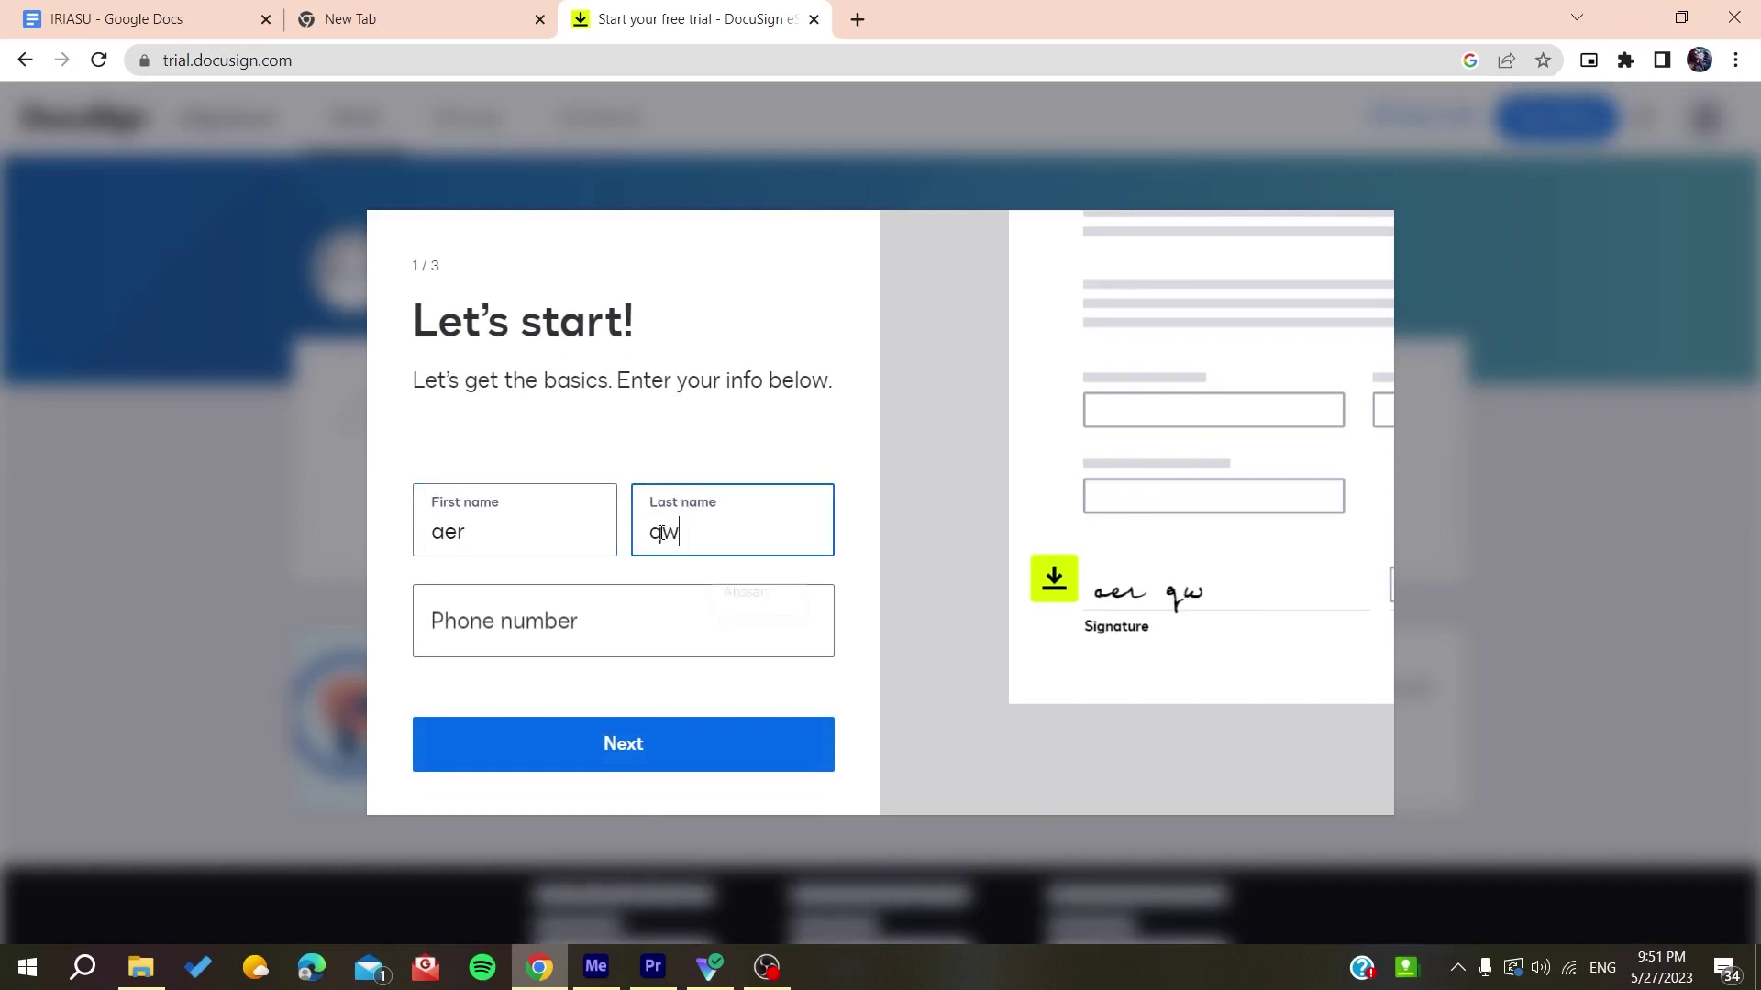
{"action": "left_click", "coordinate": [516, 640]}
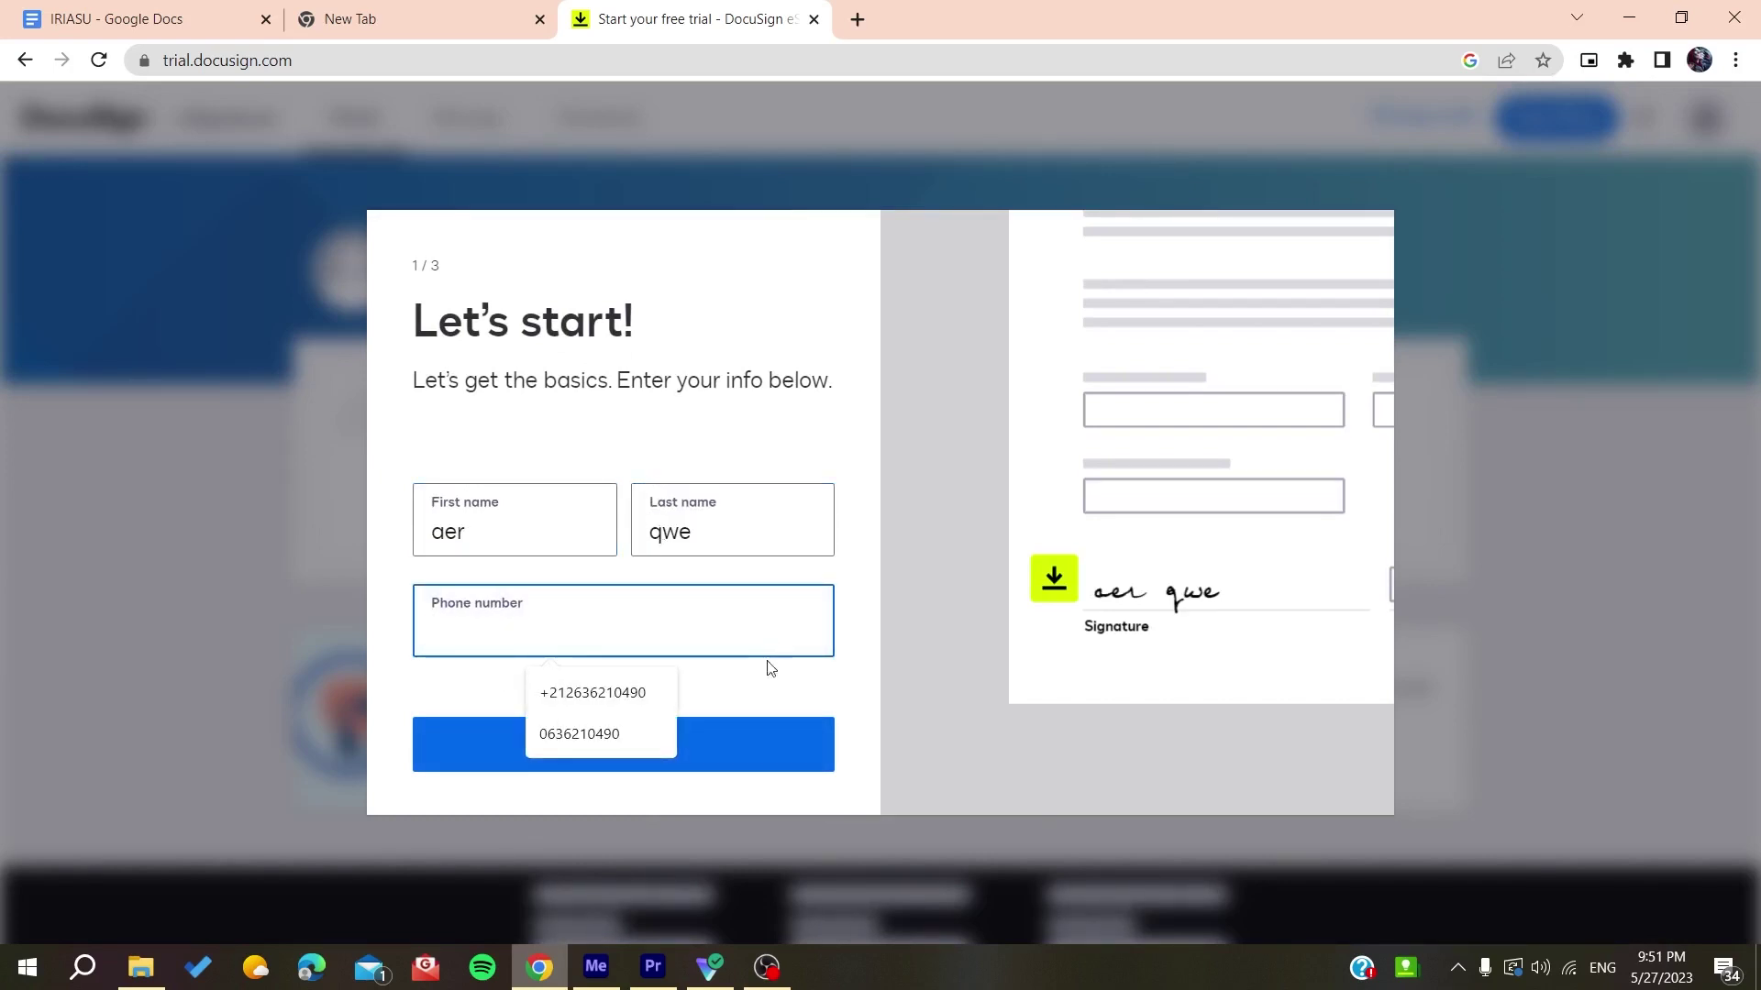
{"action": "left_click", "coordinate": [732, 735]}
{"action": "left_click", "coordinate": [587, 605]}
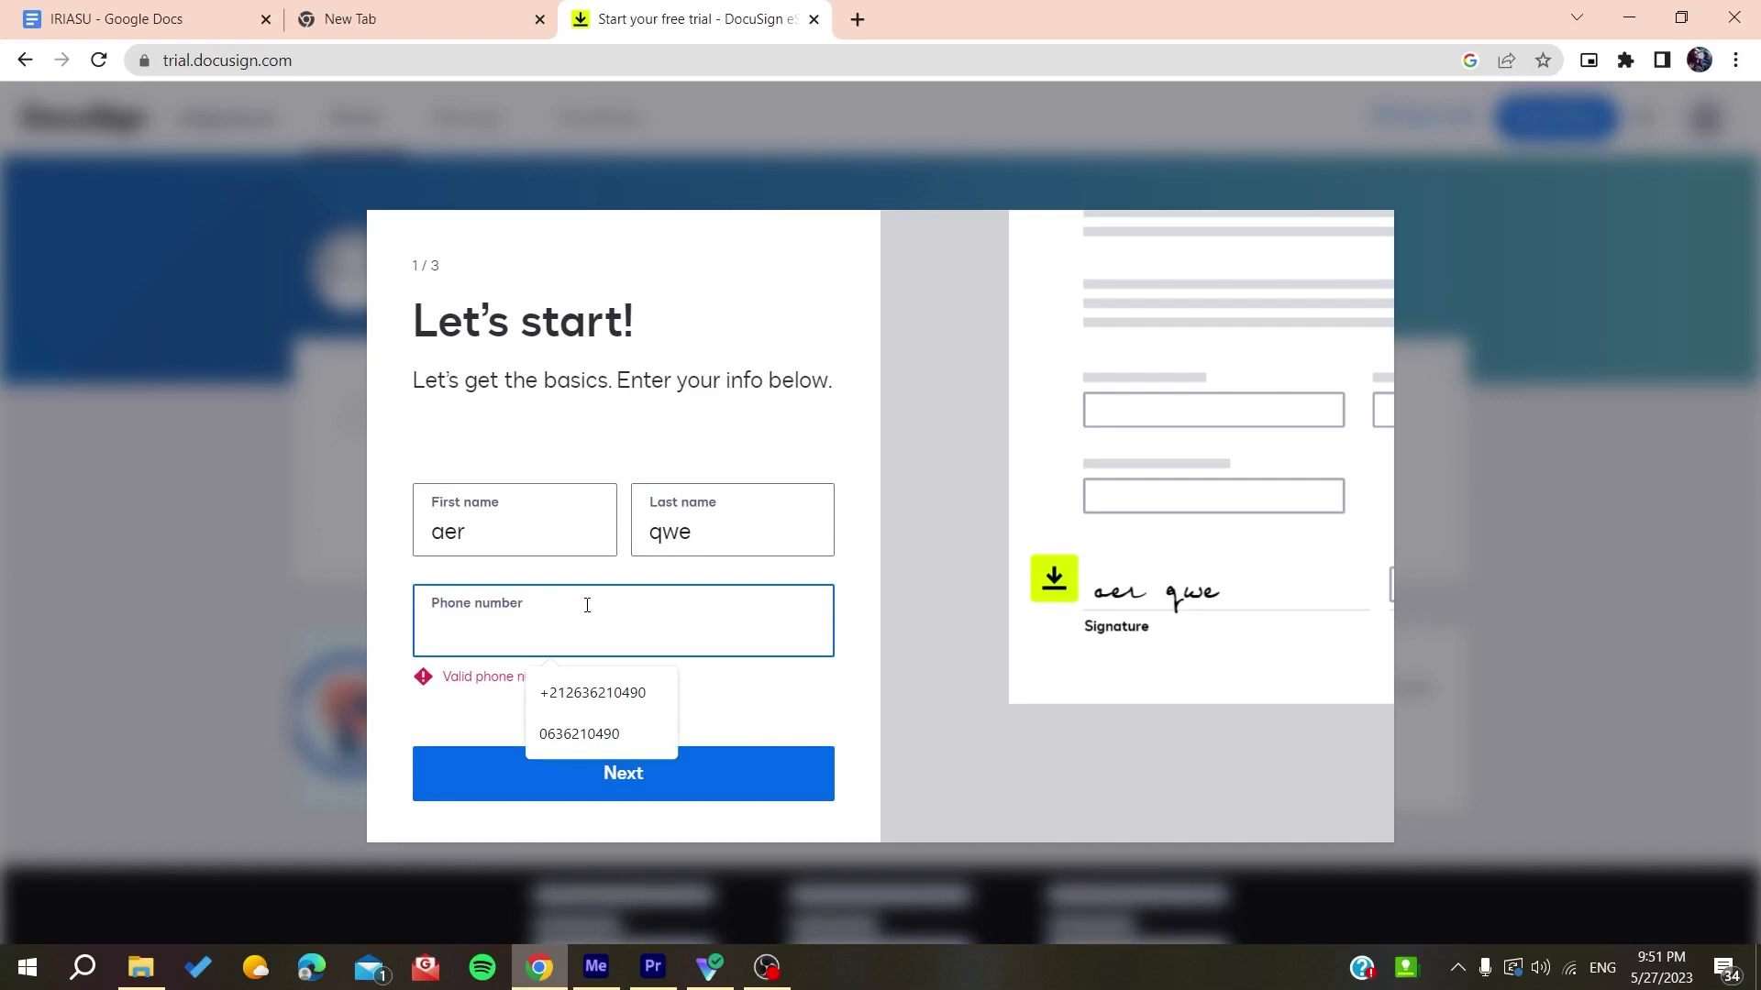
{"action": "left_click", "coordinate": [811, 730]}
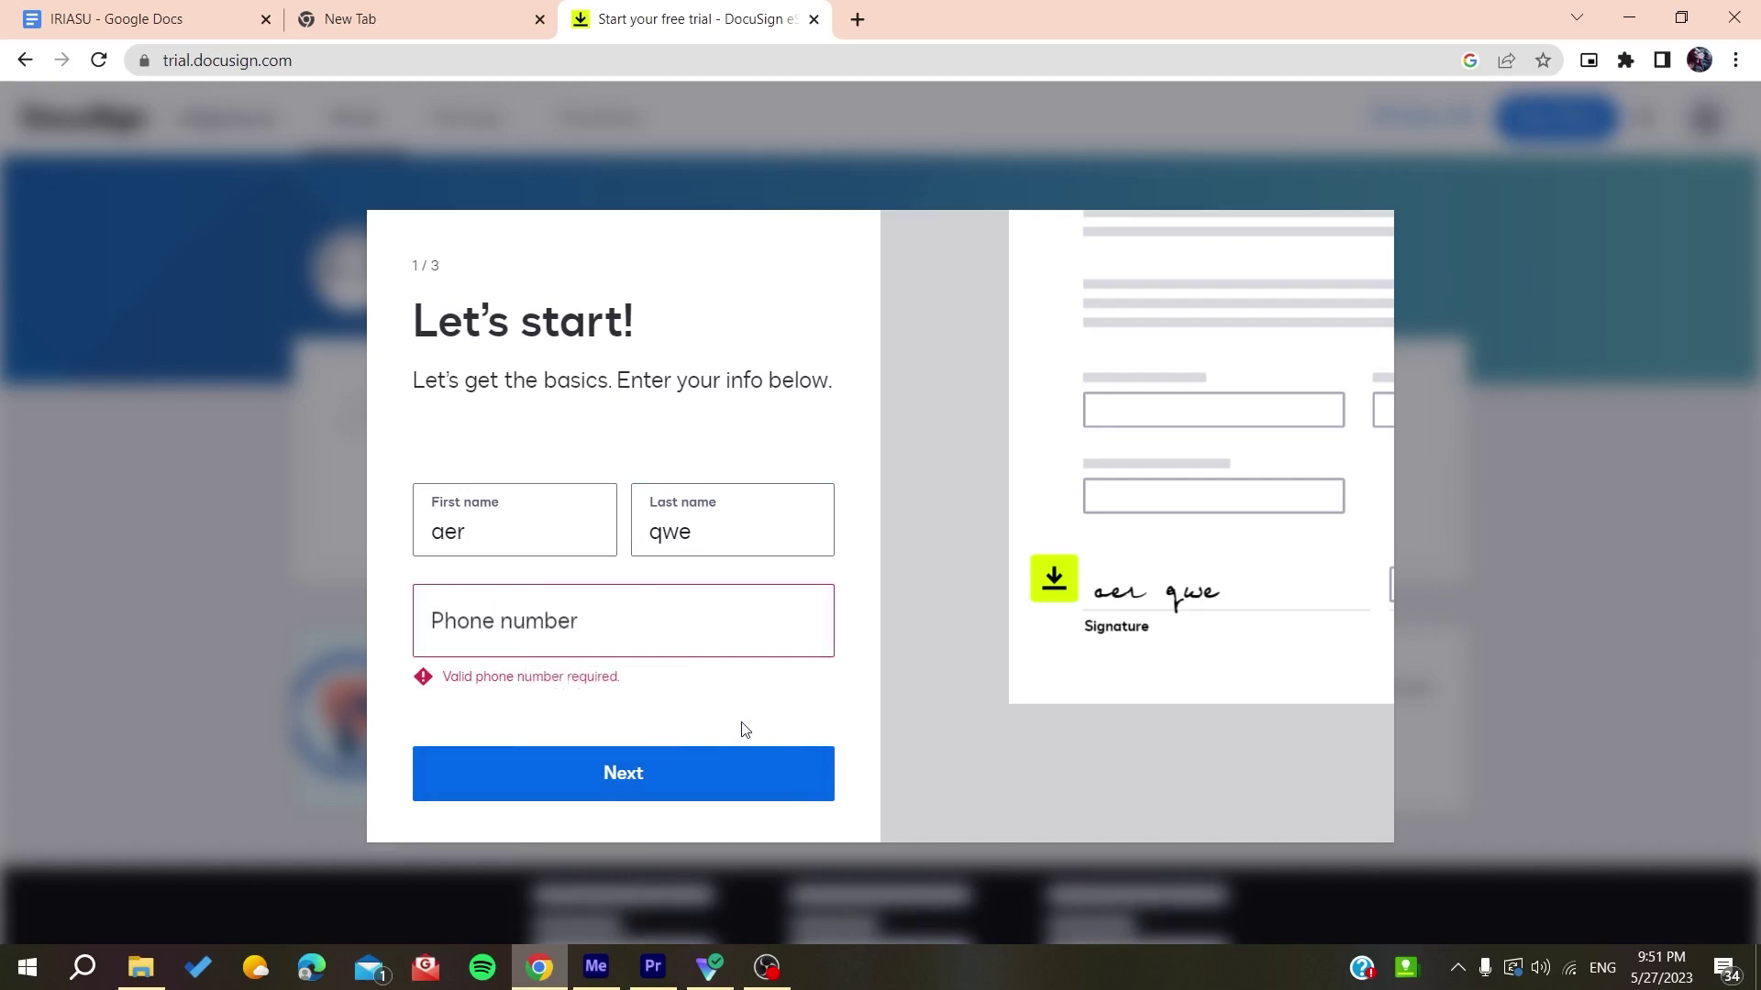
{"action": "left_click", "coordinate": [701, 770]}
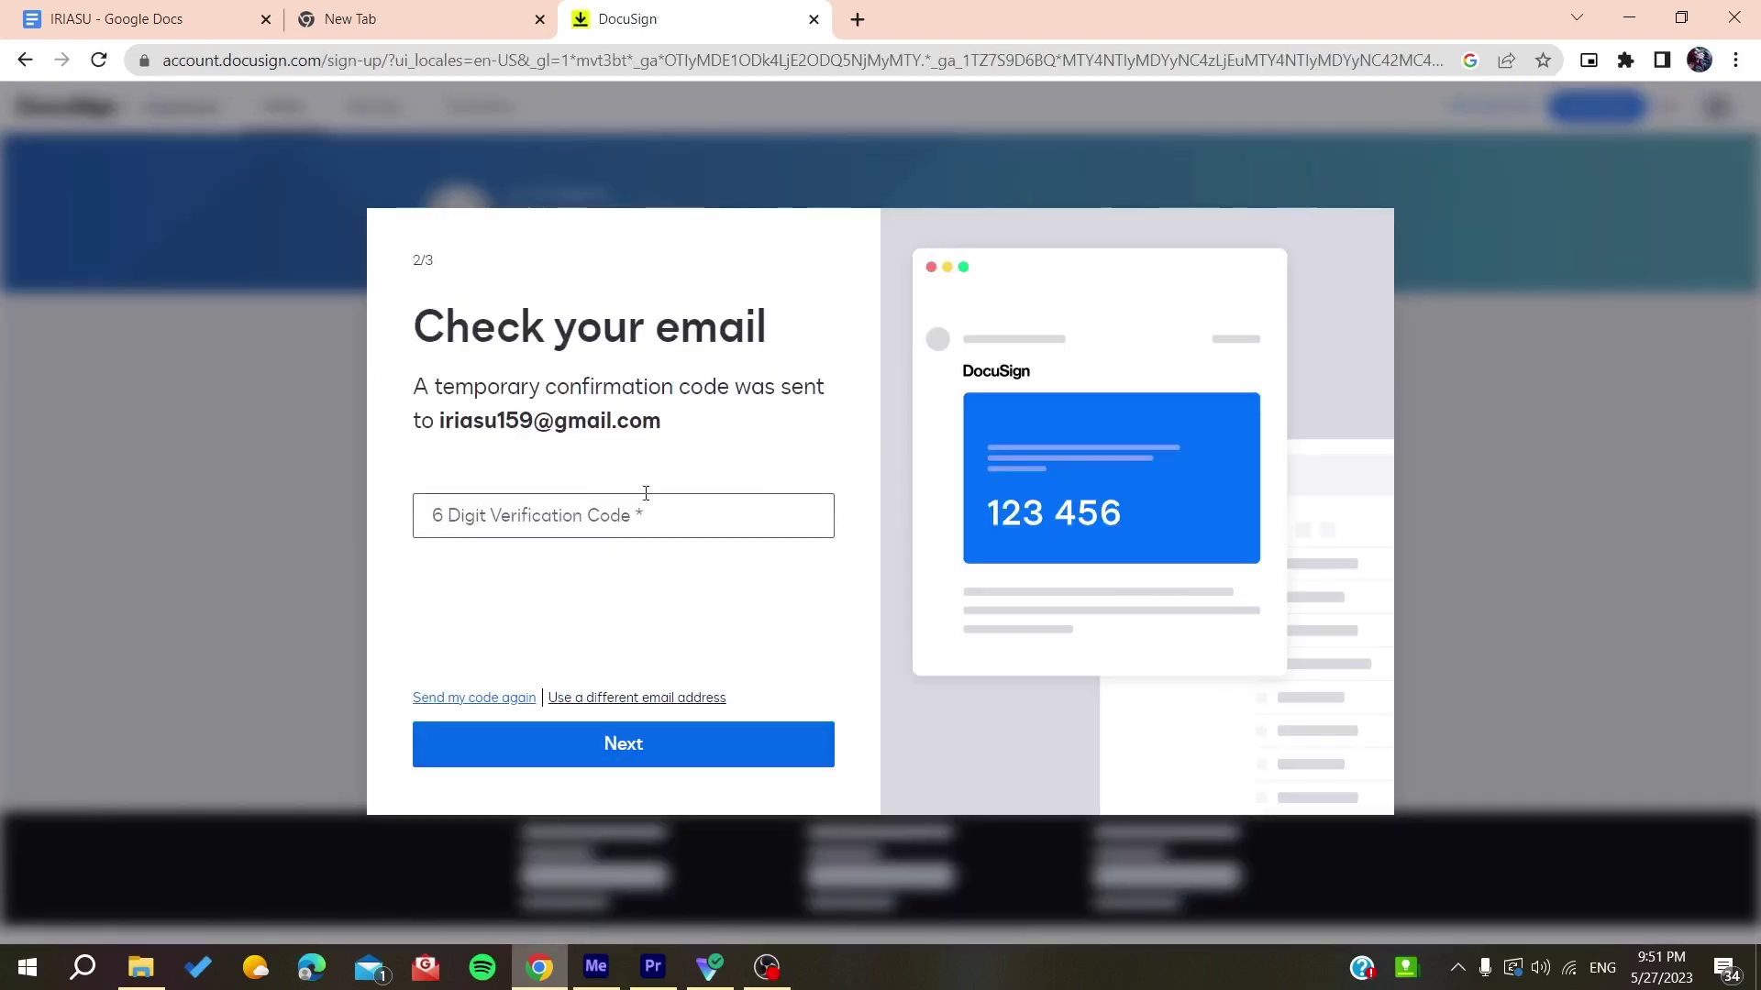
Enter the verification code from the email and submit it.
{"action": "left_click", "coordinate": [595, 522]}
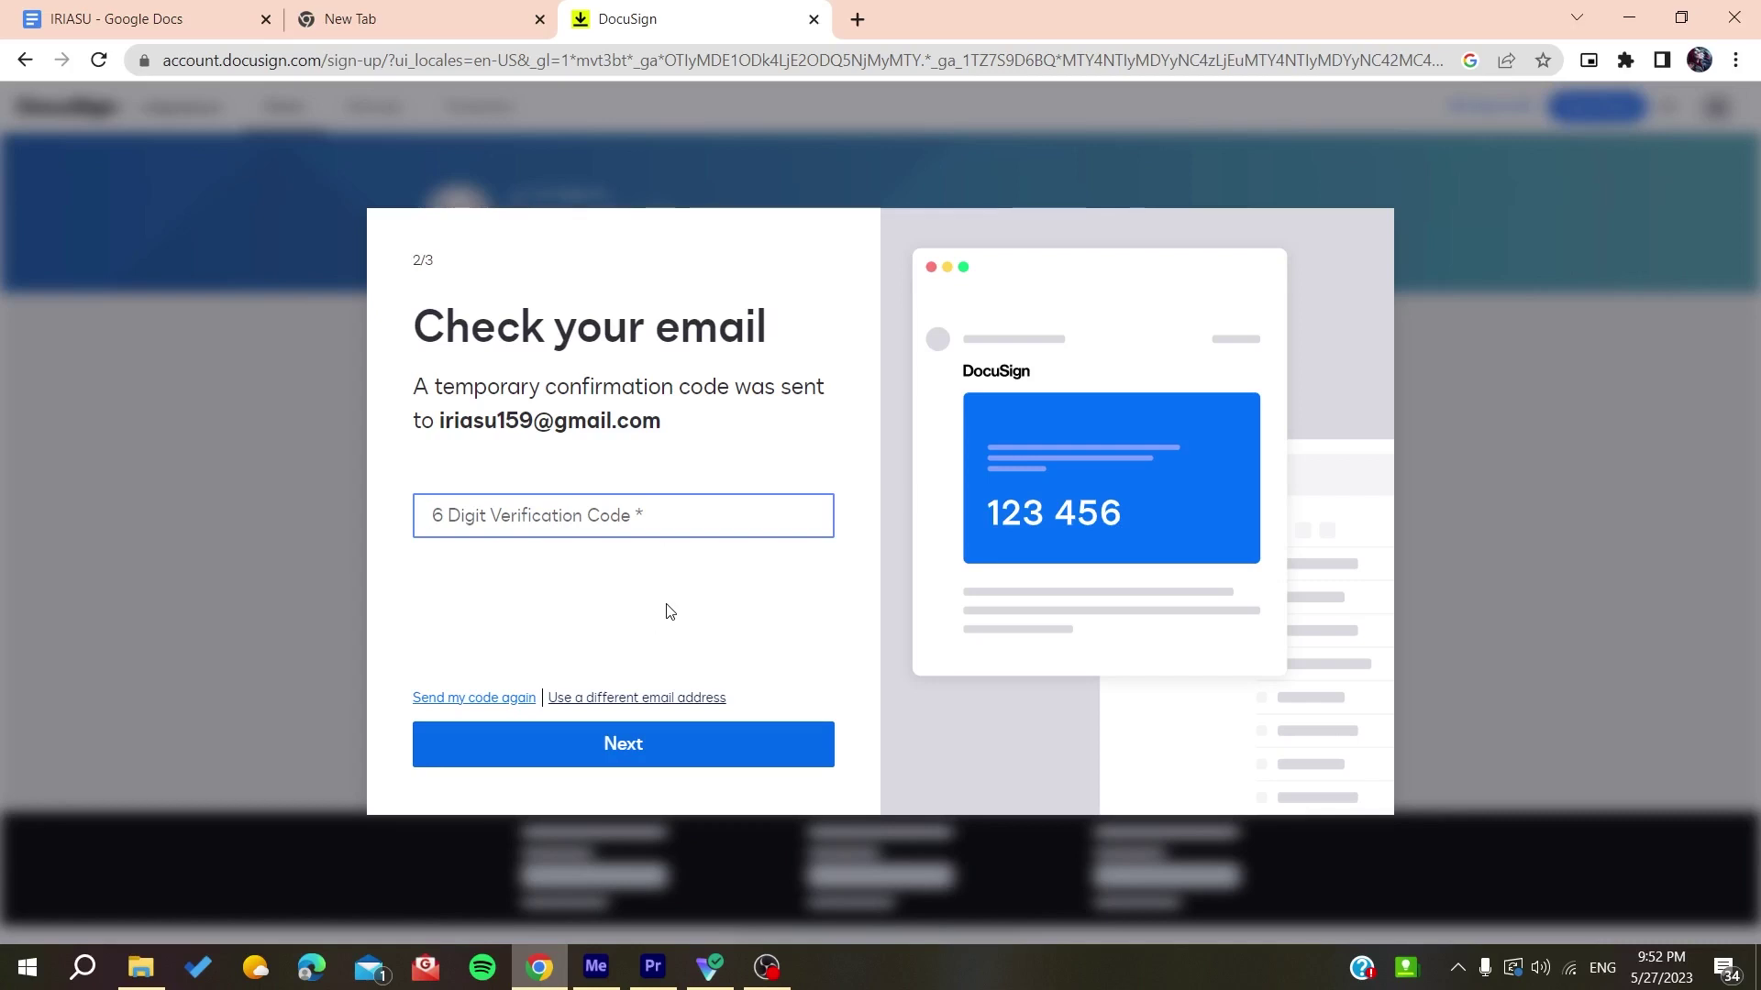
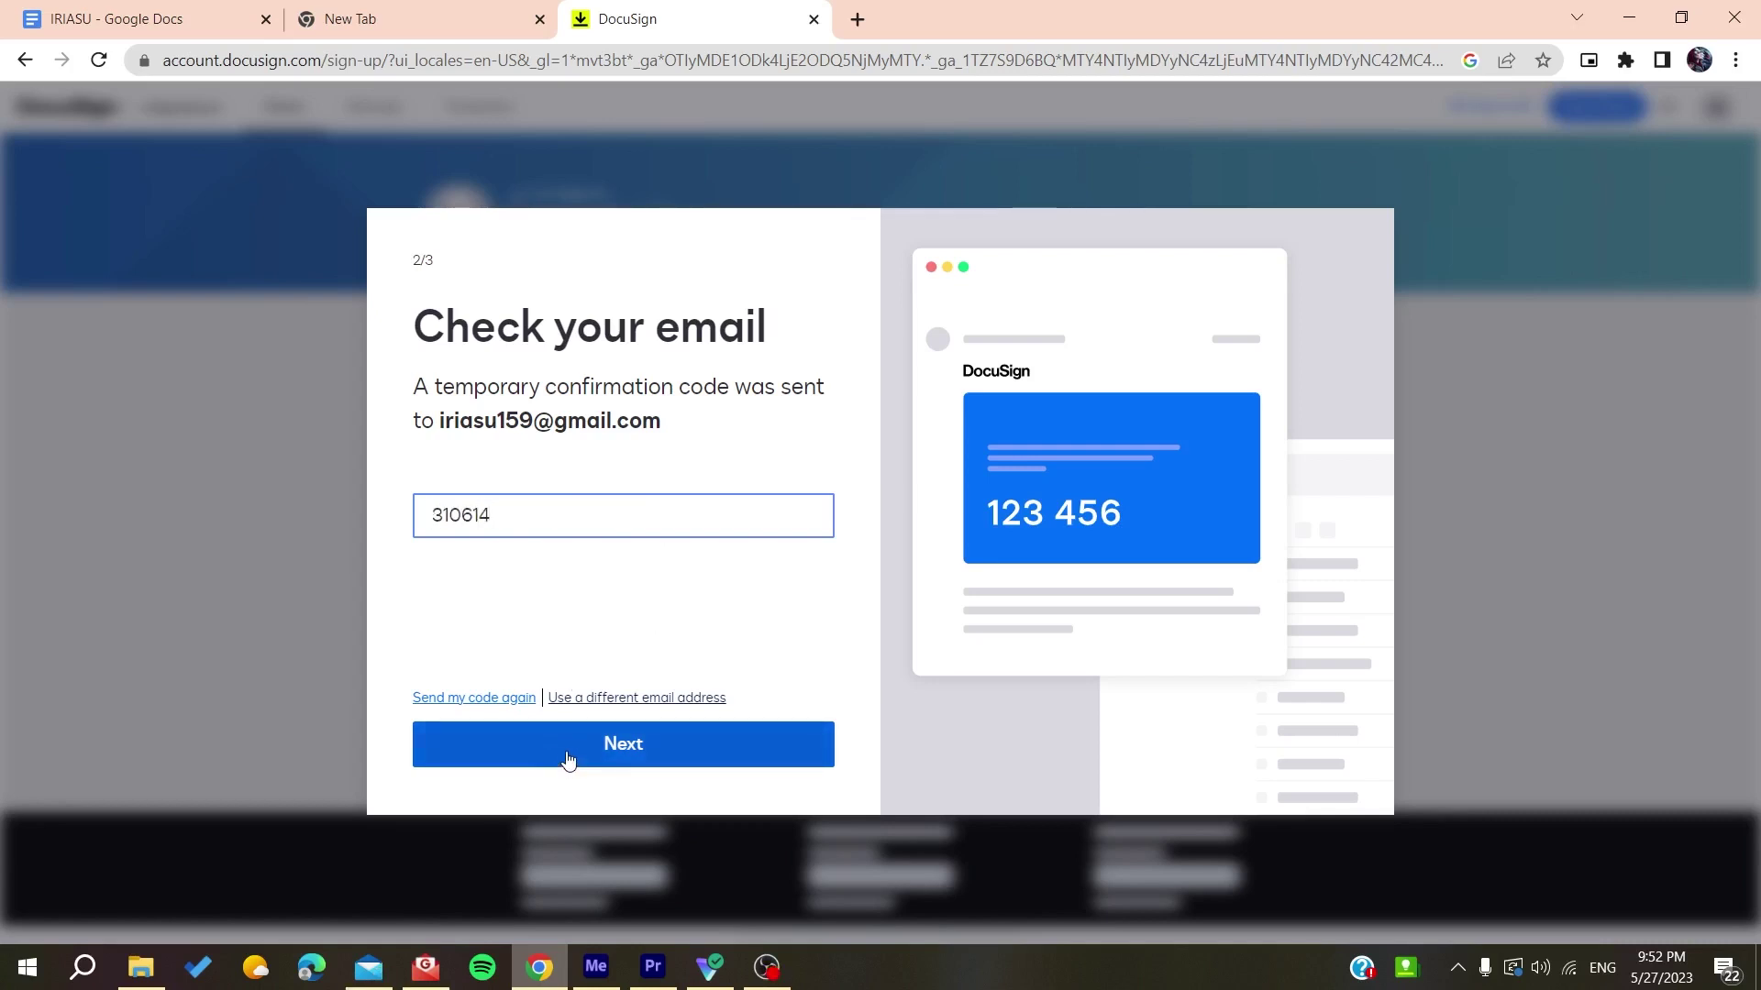
{"action": "left_click", "coordinate": [567, 760]}
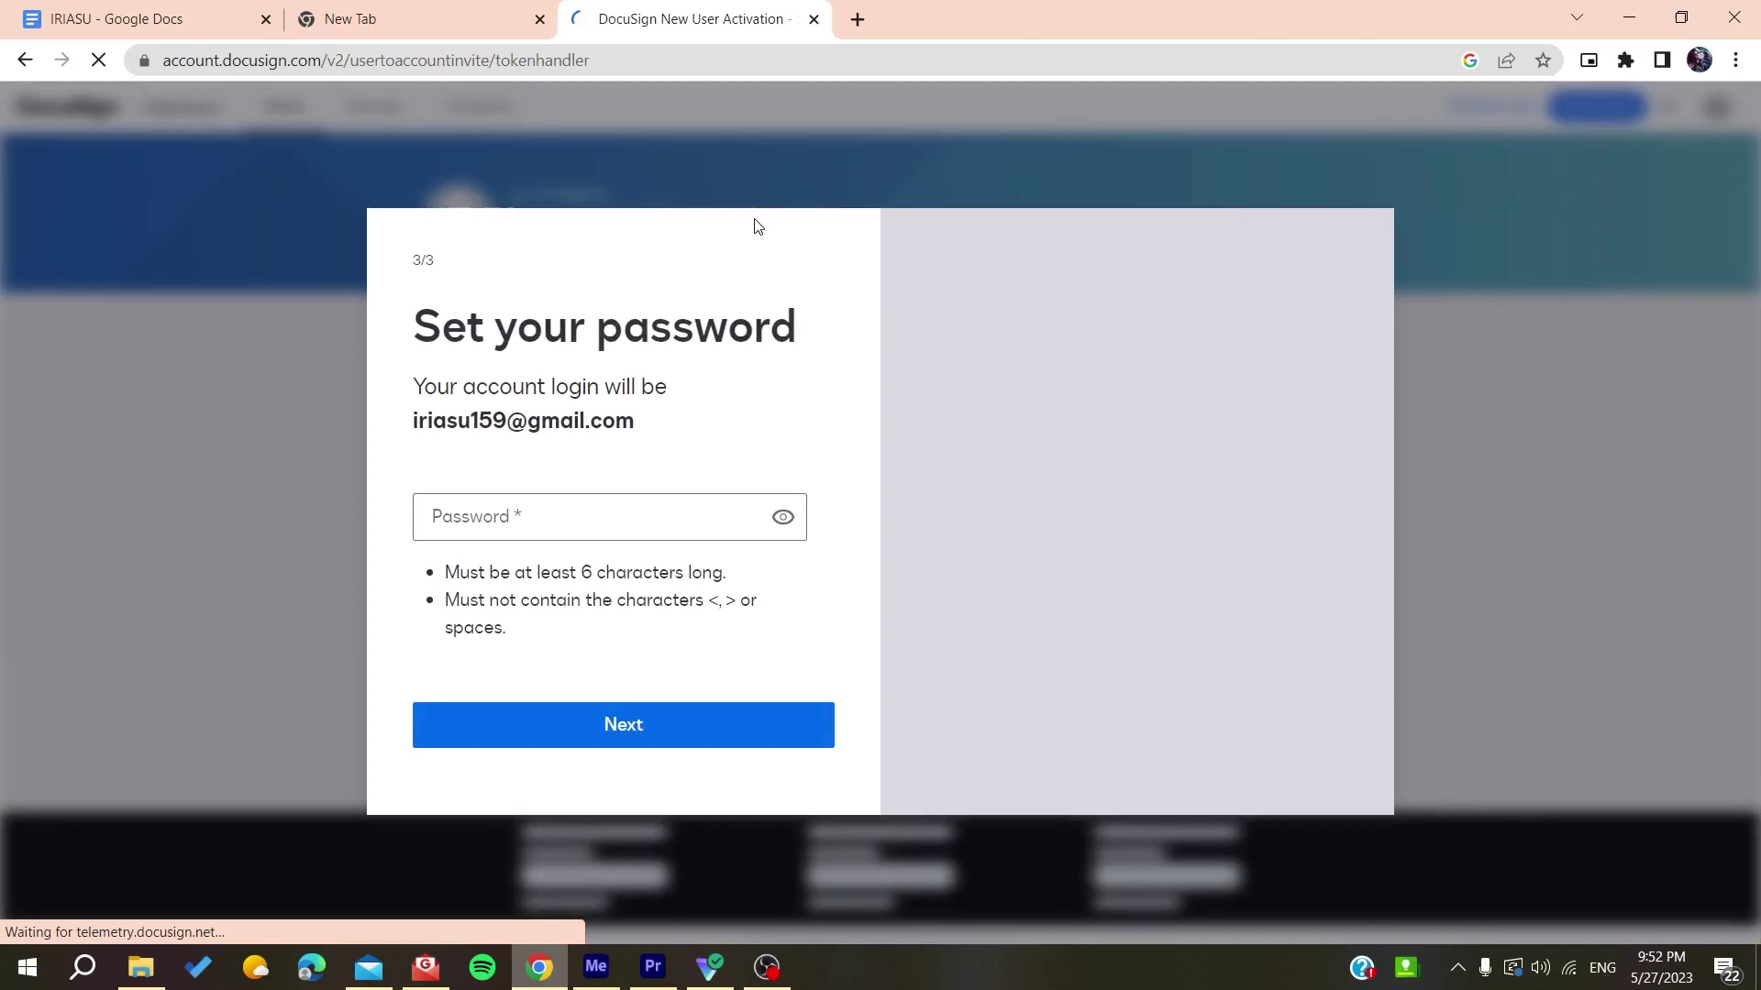
Set a password for the new account and submit it.
{"action": "left_click", "coordinate": [547, 511]}
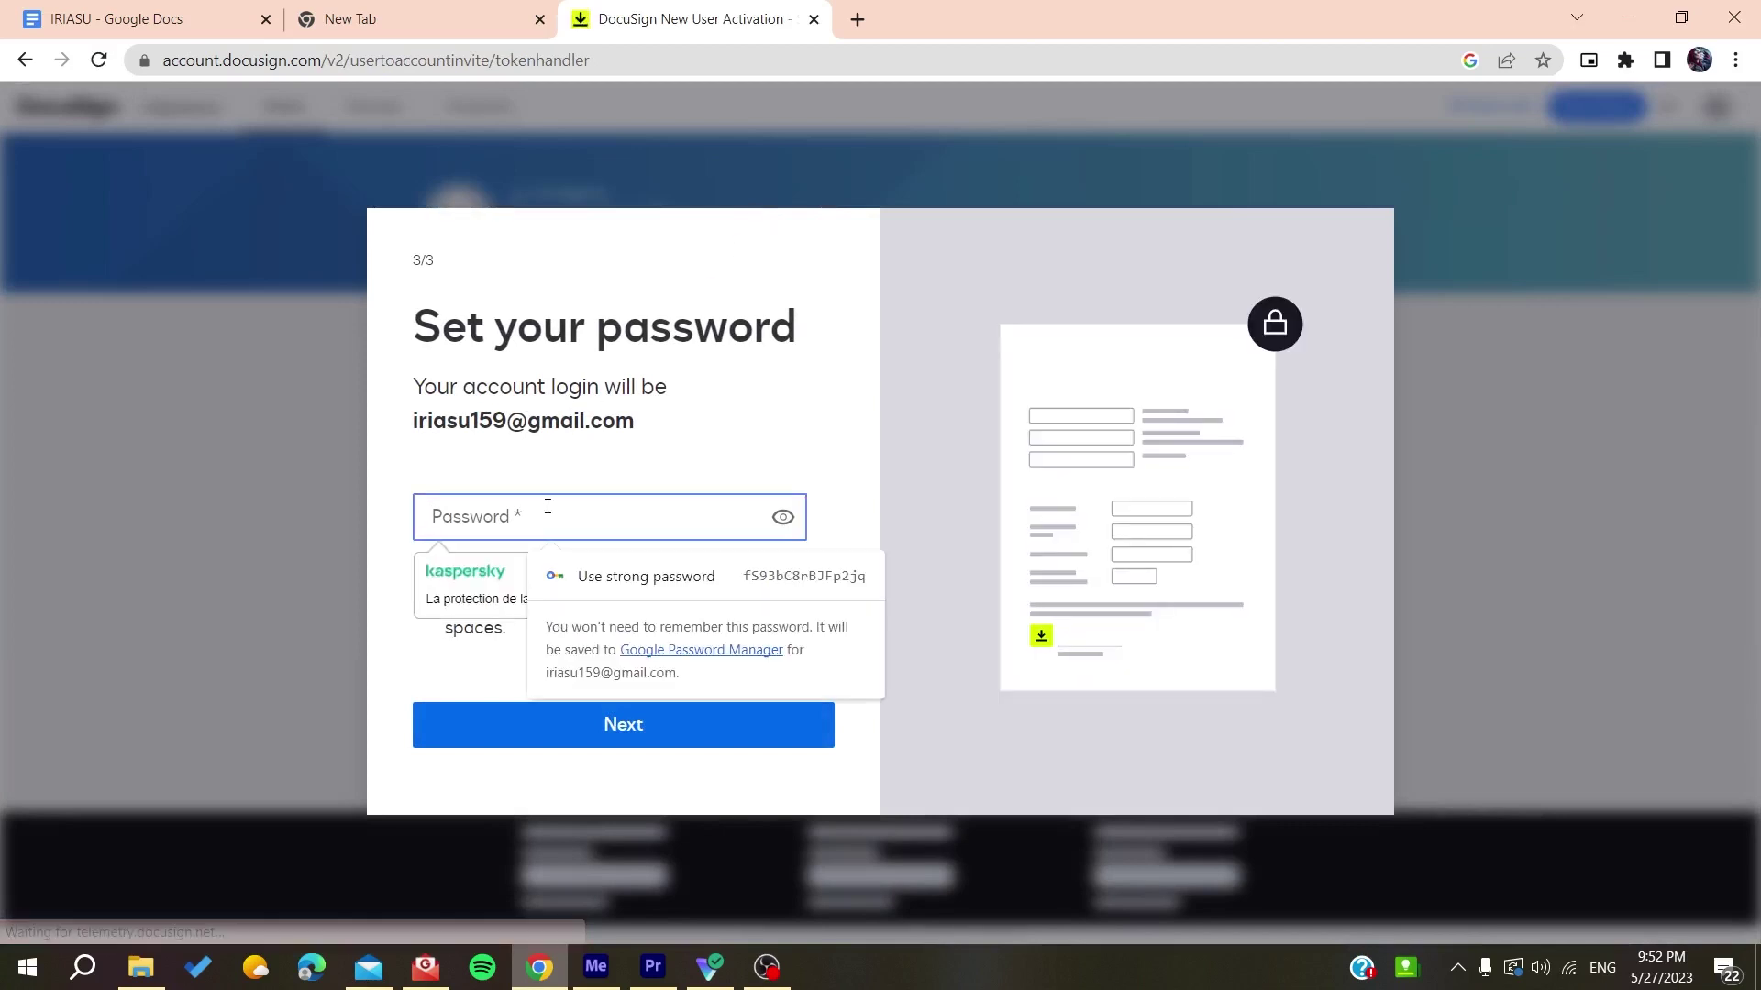
{"action": "type", "text": "Ir"}
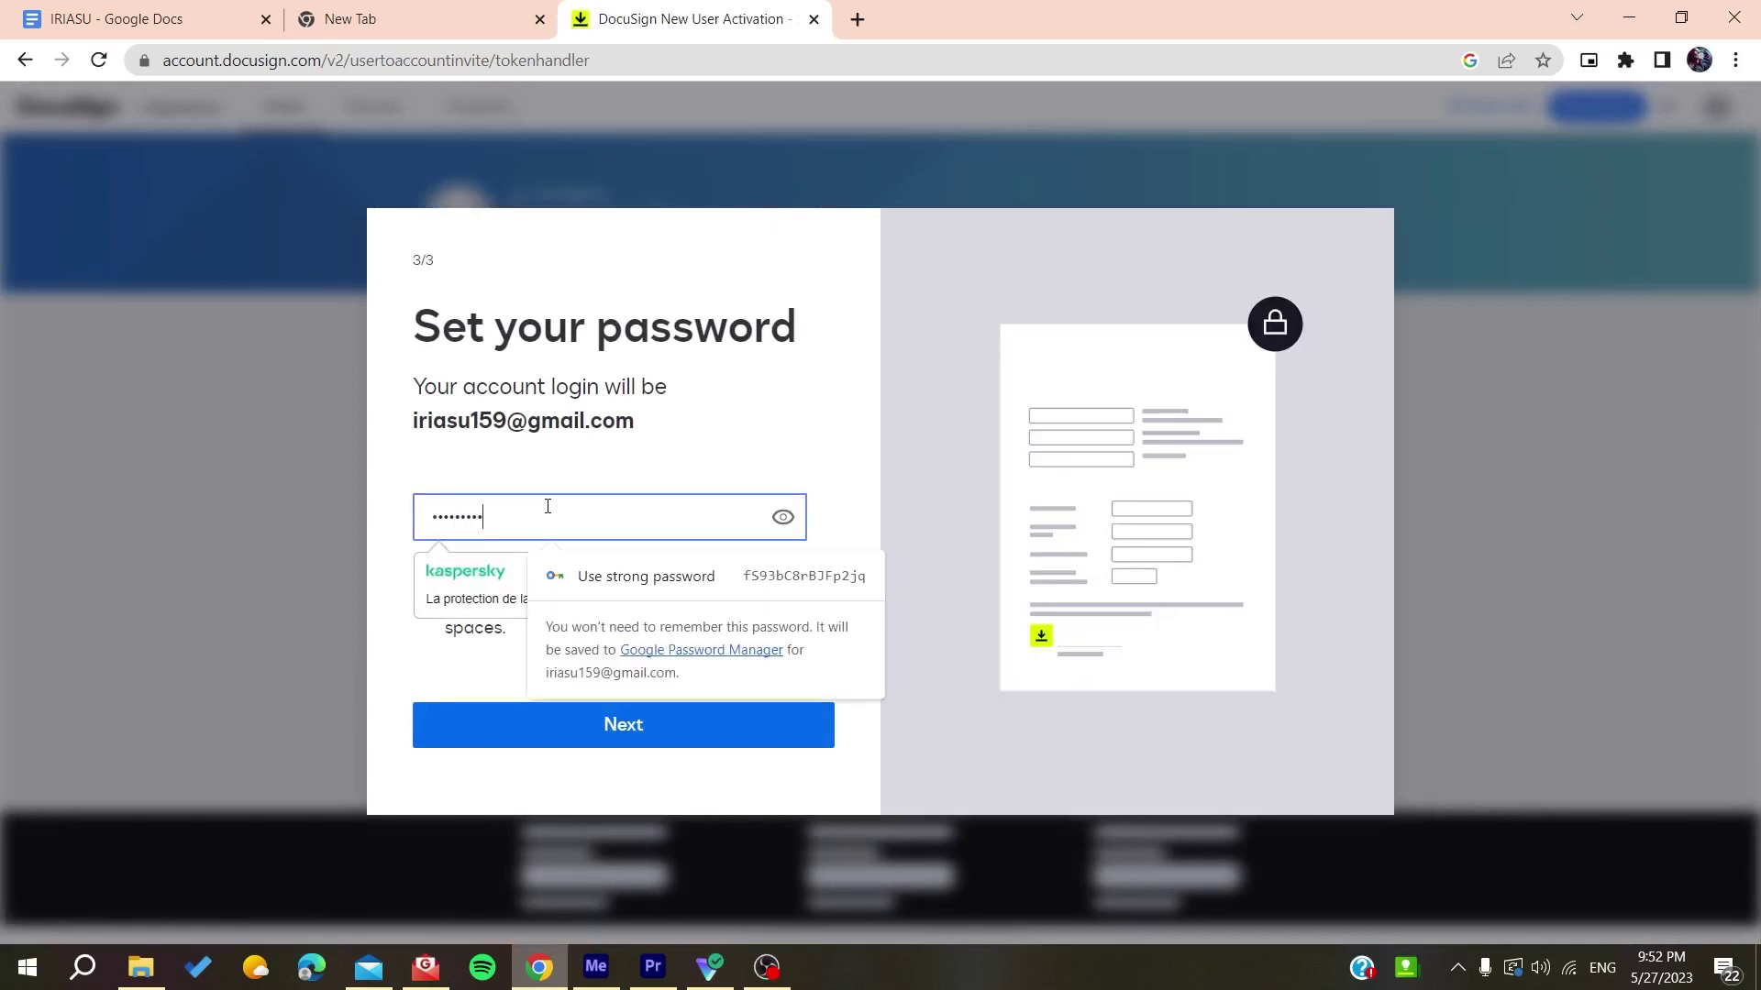
{"action": "left_click", "coordinate": [462, 739]}
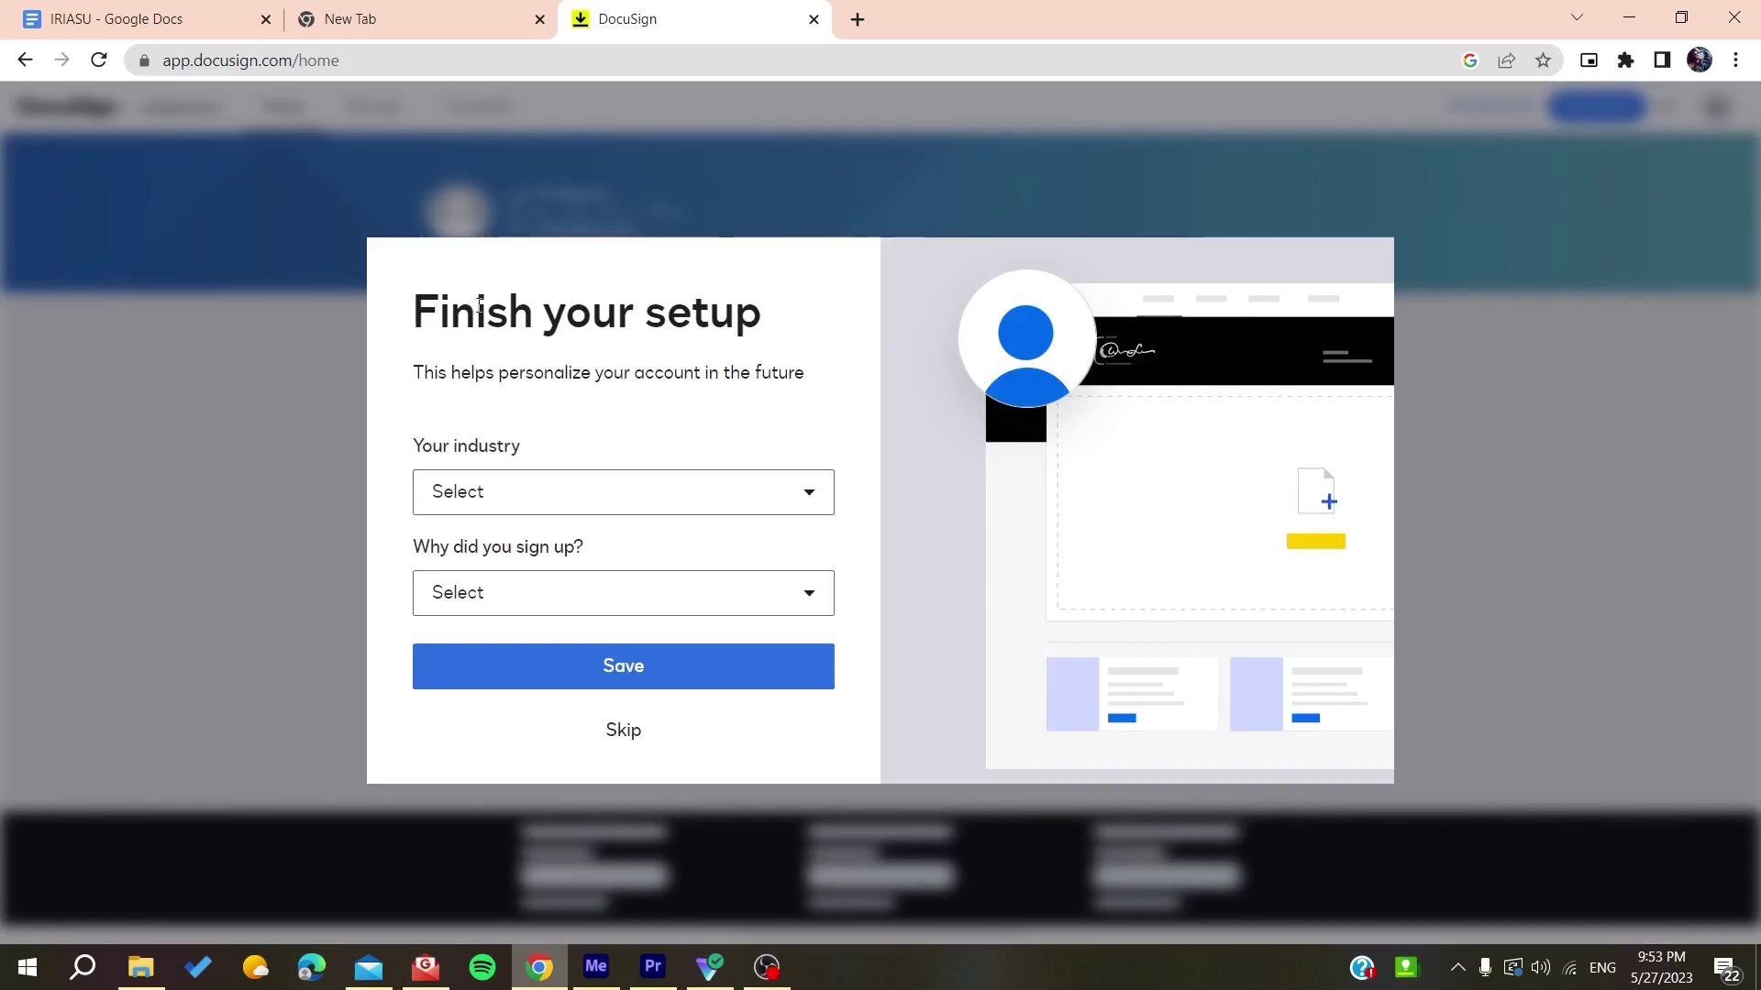
Skip the Finish your setup questions and the explore-sending prompt to reach the Home dashboard.
{"action": "left_click_drag", "start_coordinate": [441, 305], "coordinate": [676, 361]}
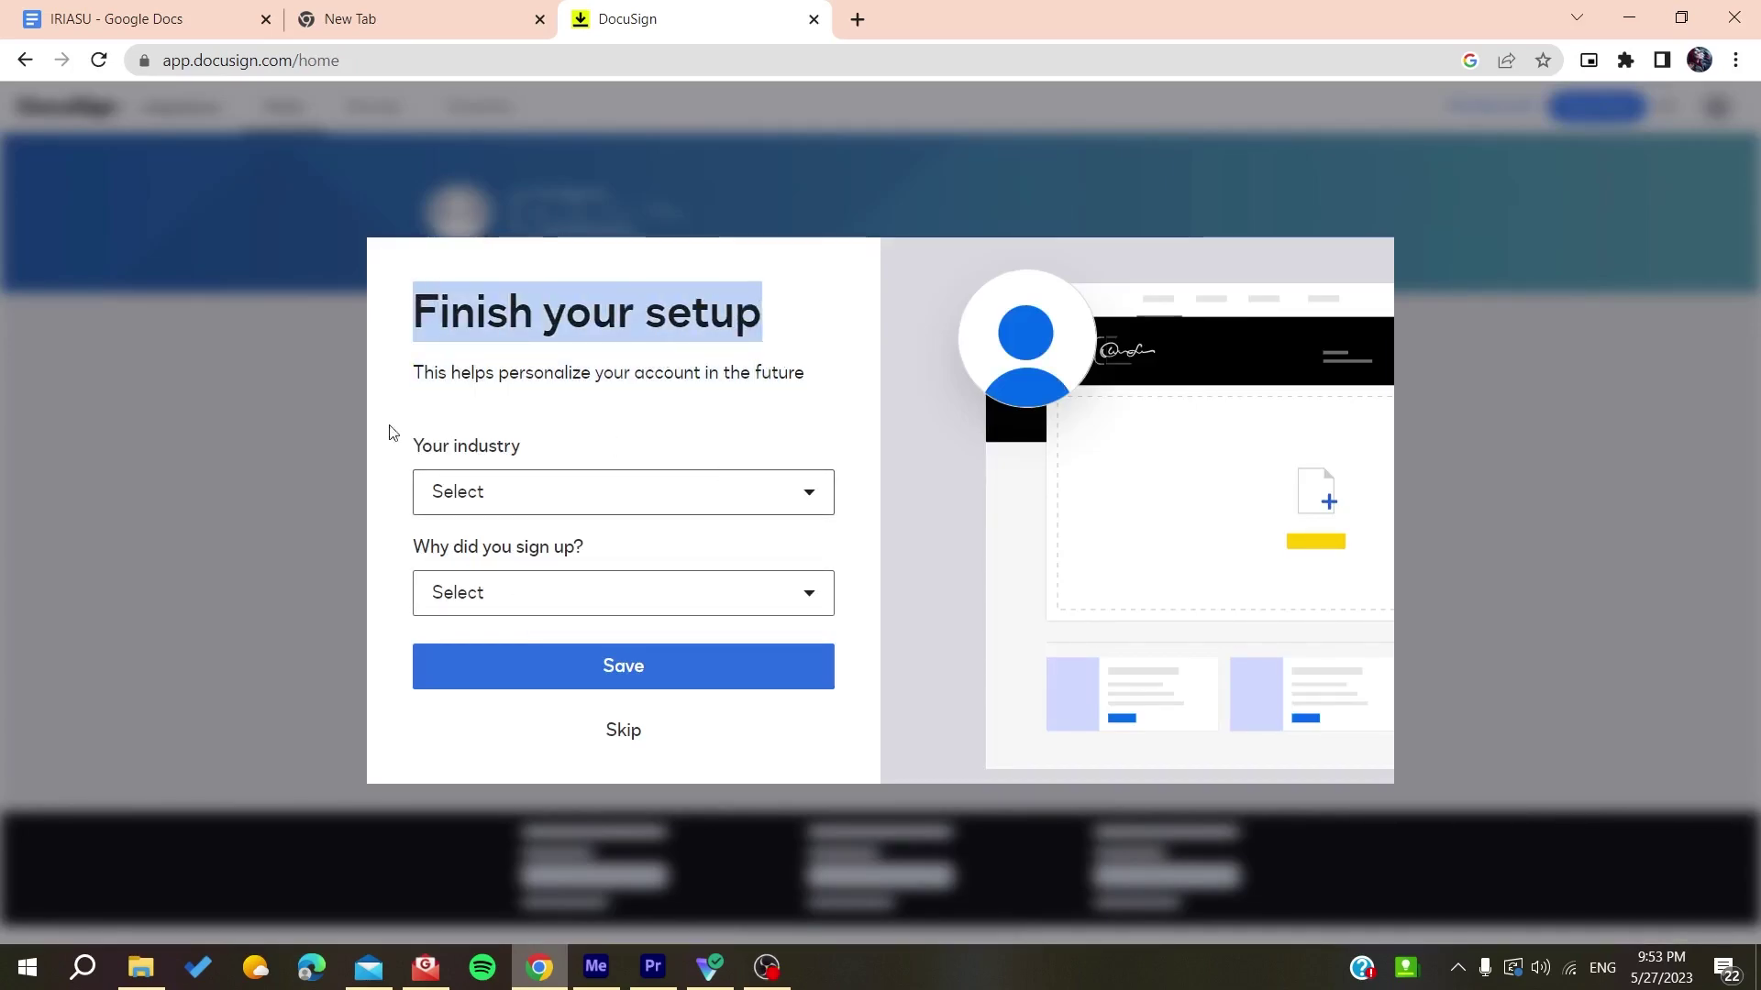
{"action": "left_click", "coordinate": [624, 750]}
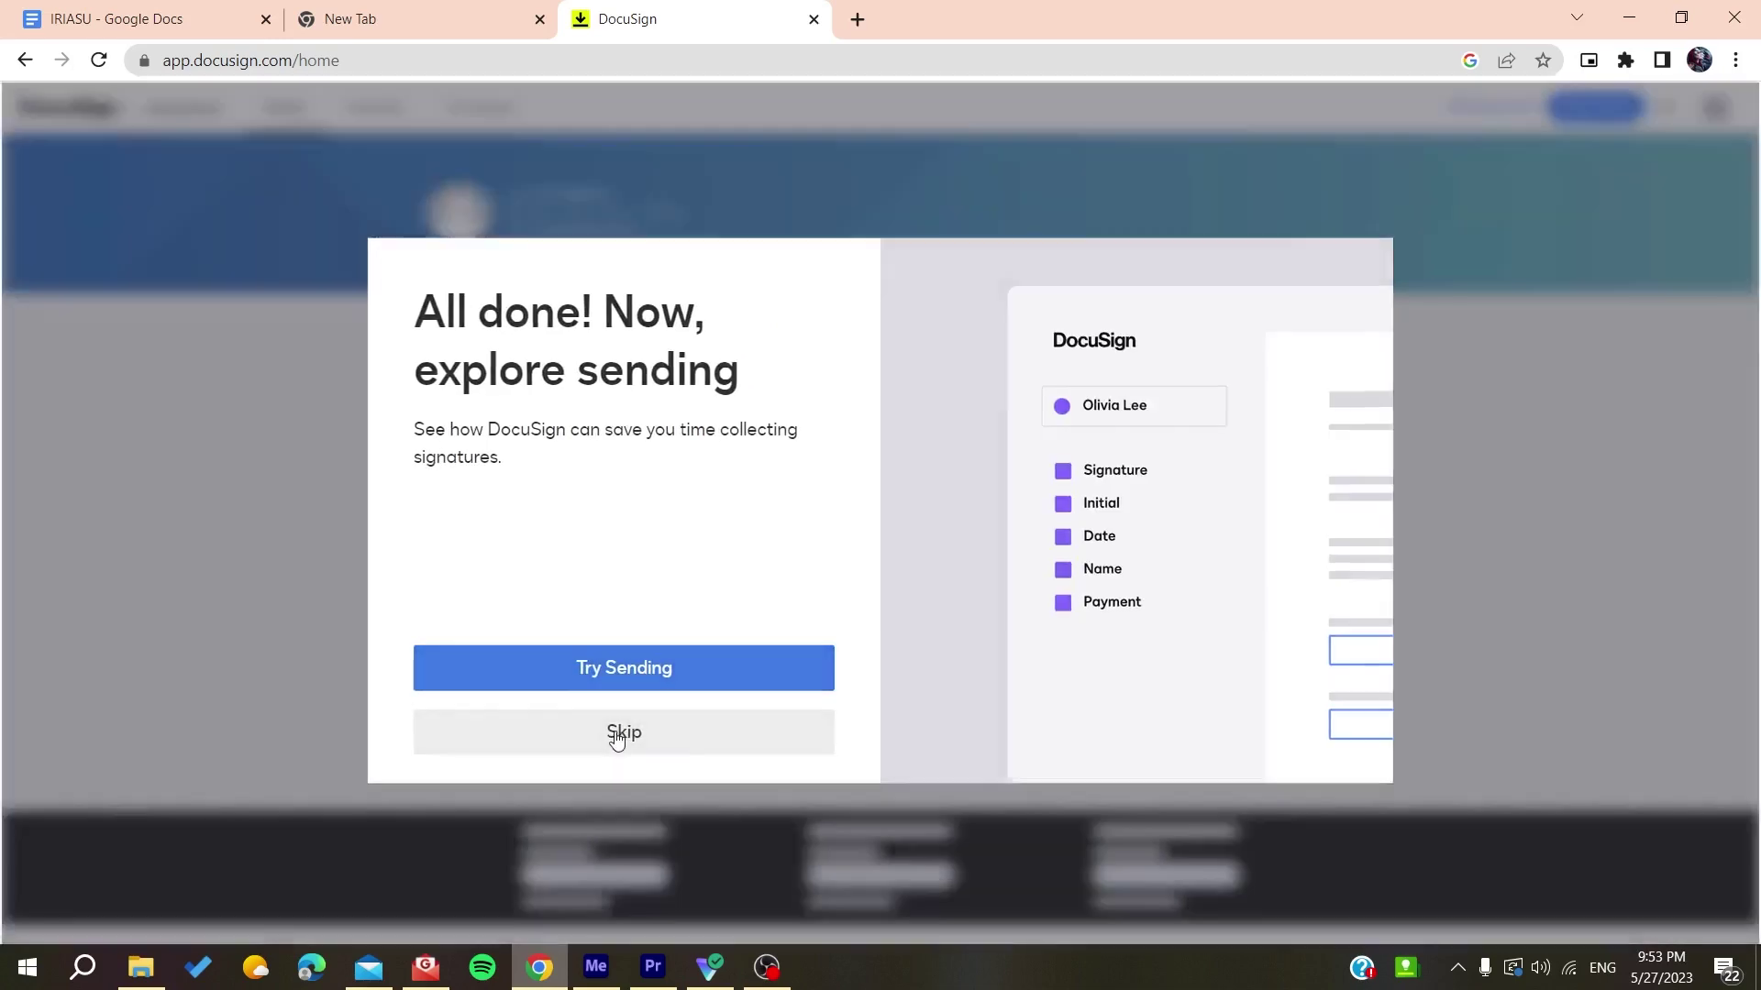
{"action": "left_click", "coordinate": [617, 734]}
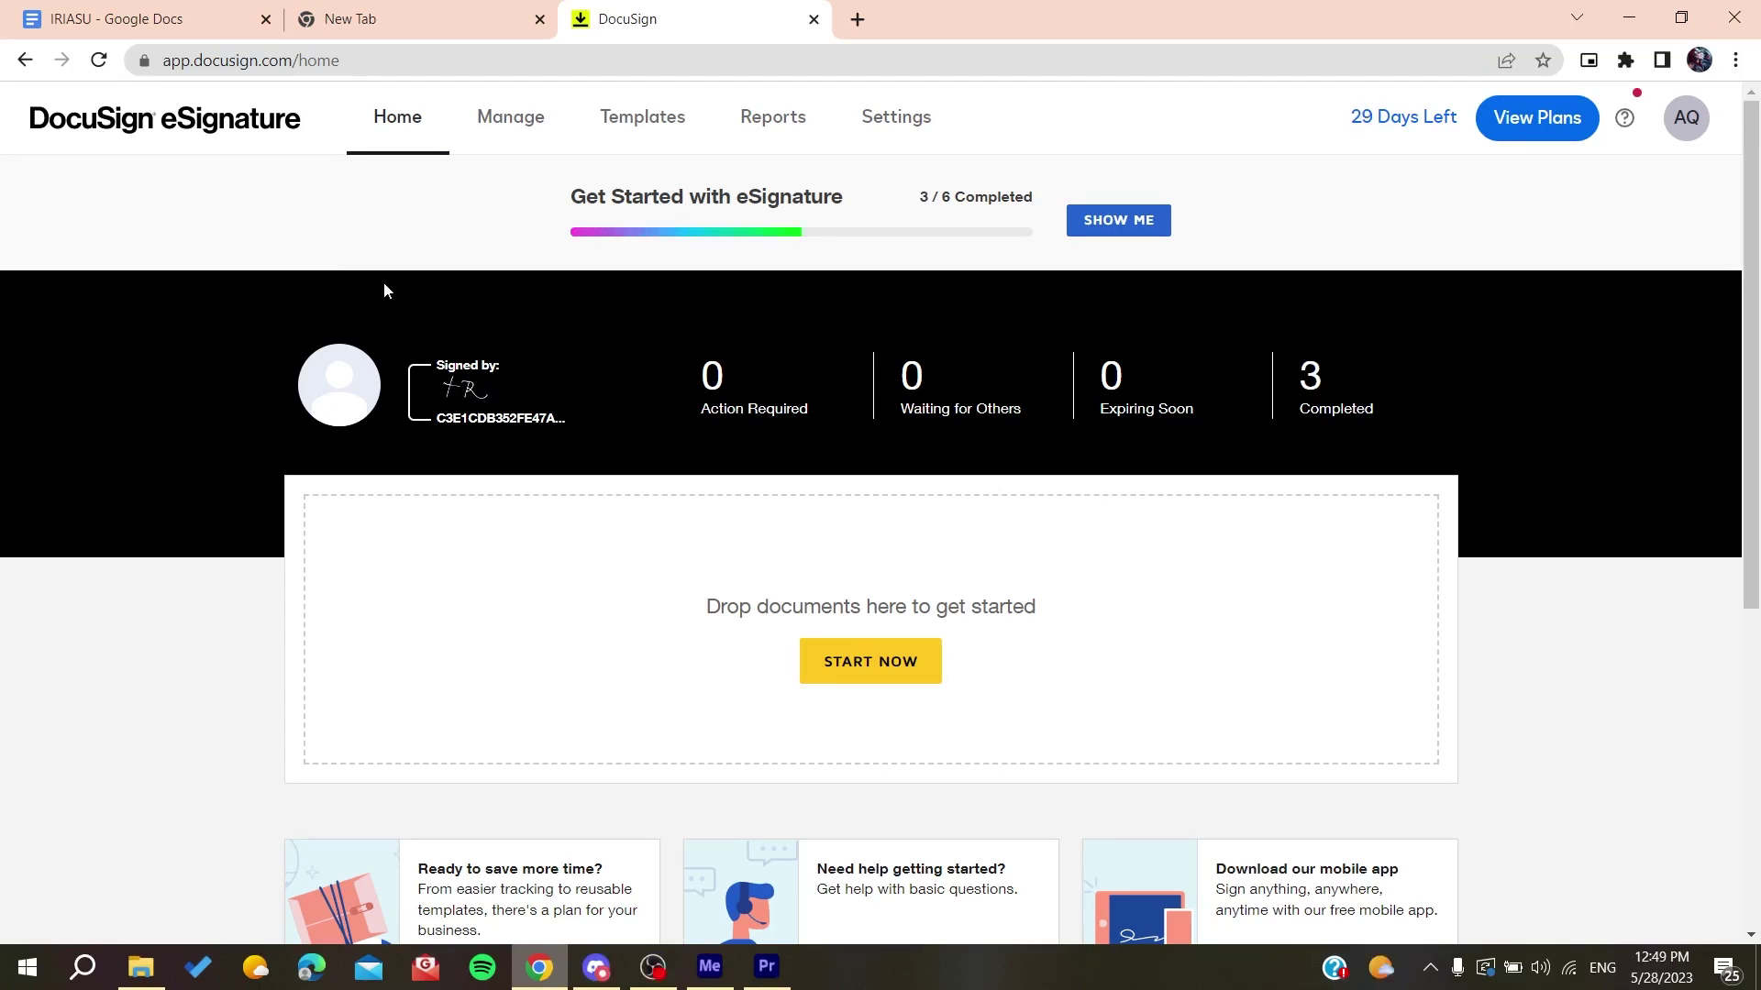
Go to Settings and open Signing Settings under Signing and Sending.
{"action": "left_click", "coordinate": [871, 129]}
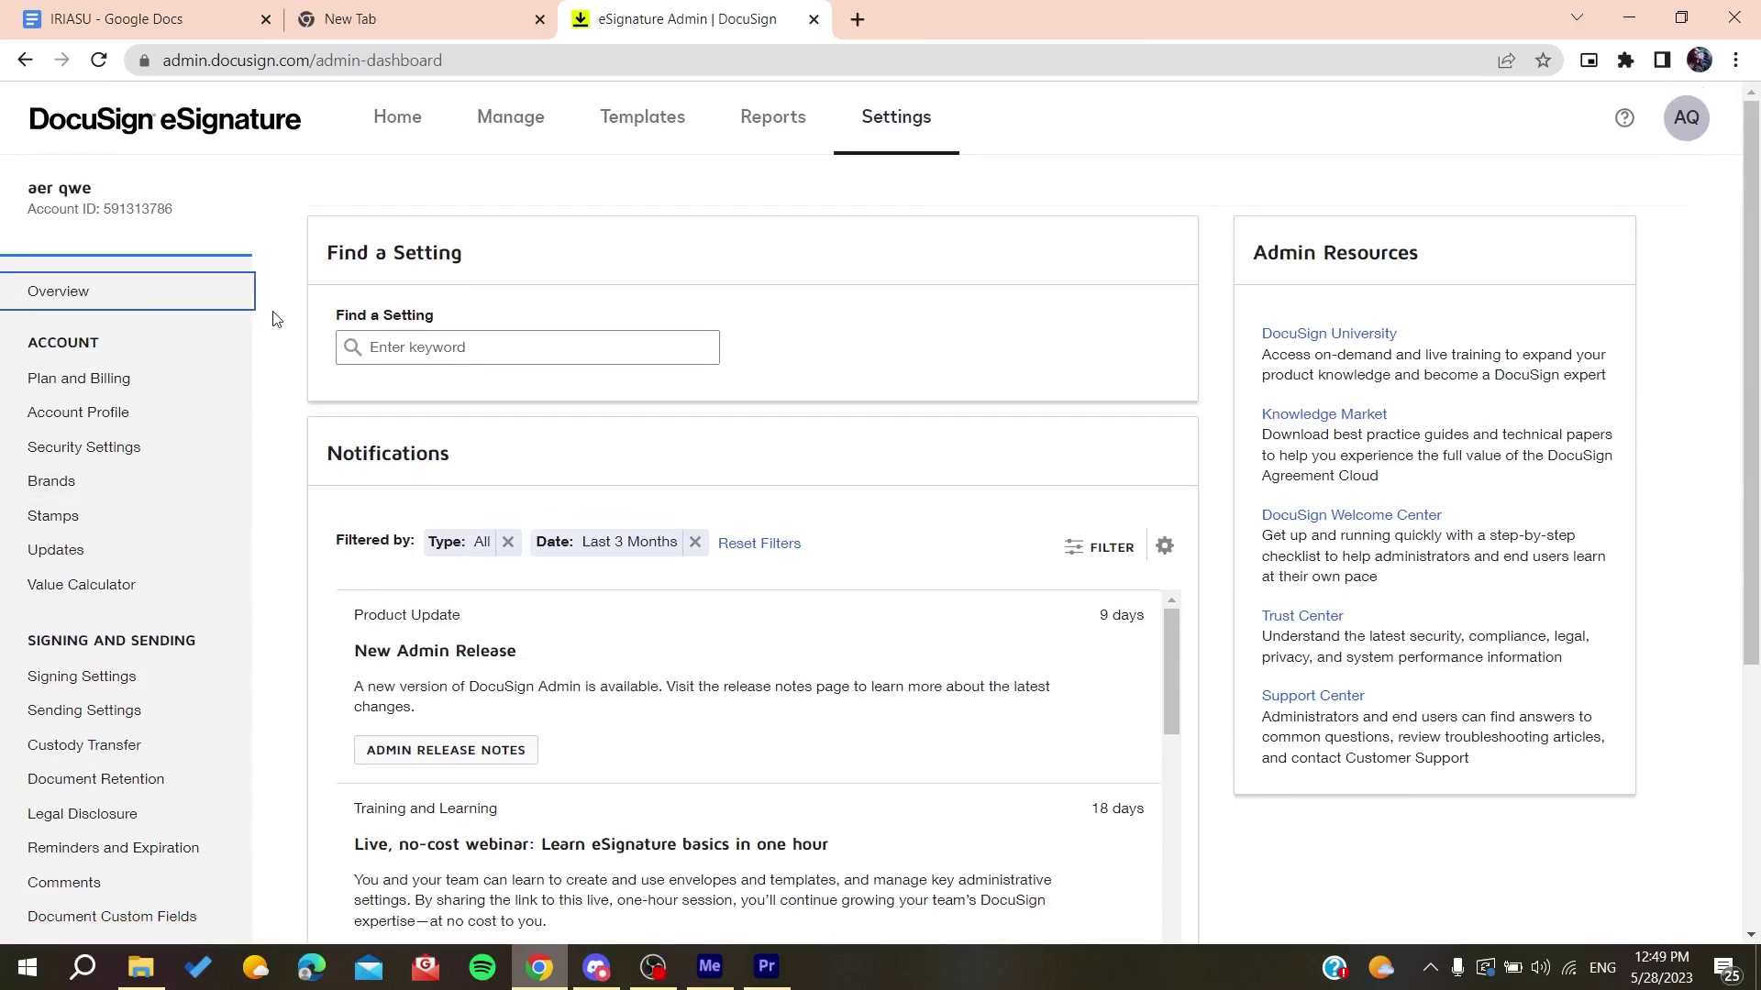
{"action": "left_click_drag", "start_coordinate": [22, 640], "coordinate": [223, 631]}
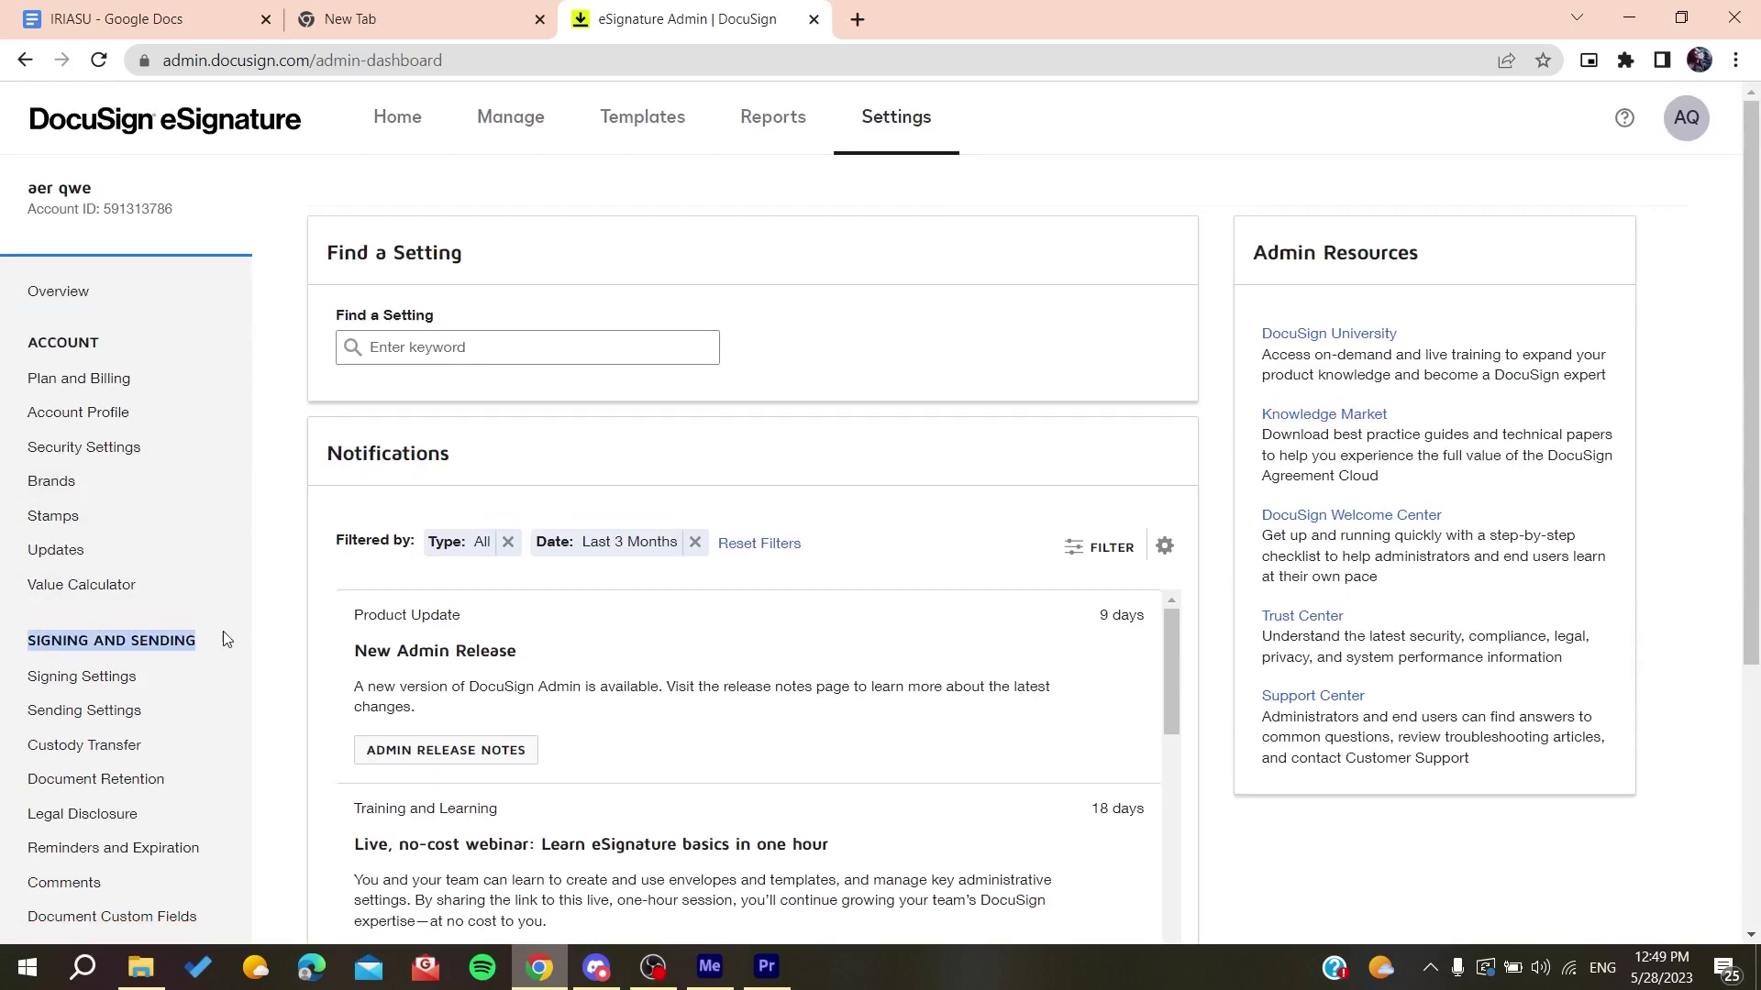
{"action": "scroll", "coordinate": [222, 631], "scroll_direction": "down", "scroll_amount": 1}
{"action": "scroll", "coordinate": [36, 623], "scroll_direction": "down", "scroll_amount": 1}
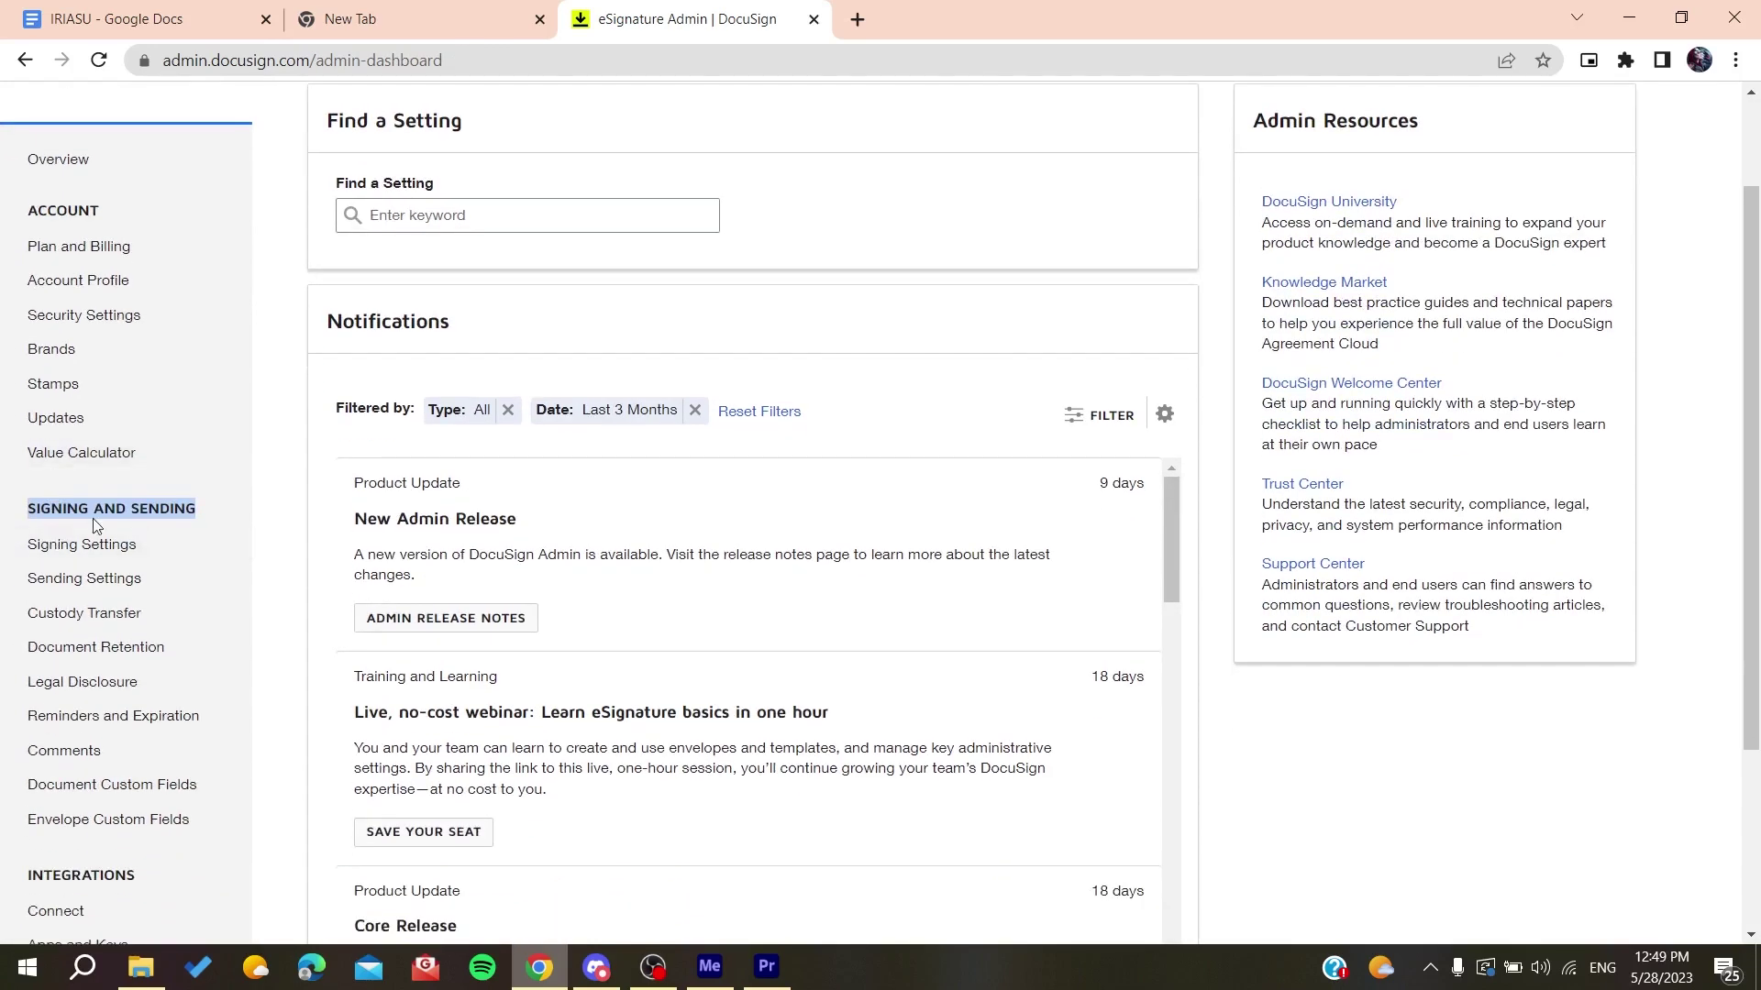
{"action": "left_click", "coordinate": [3, 556]}
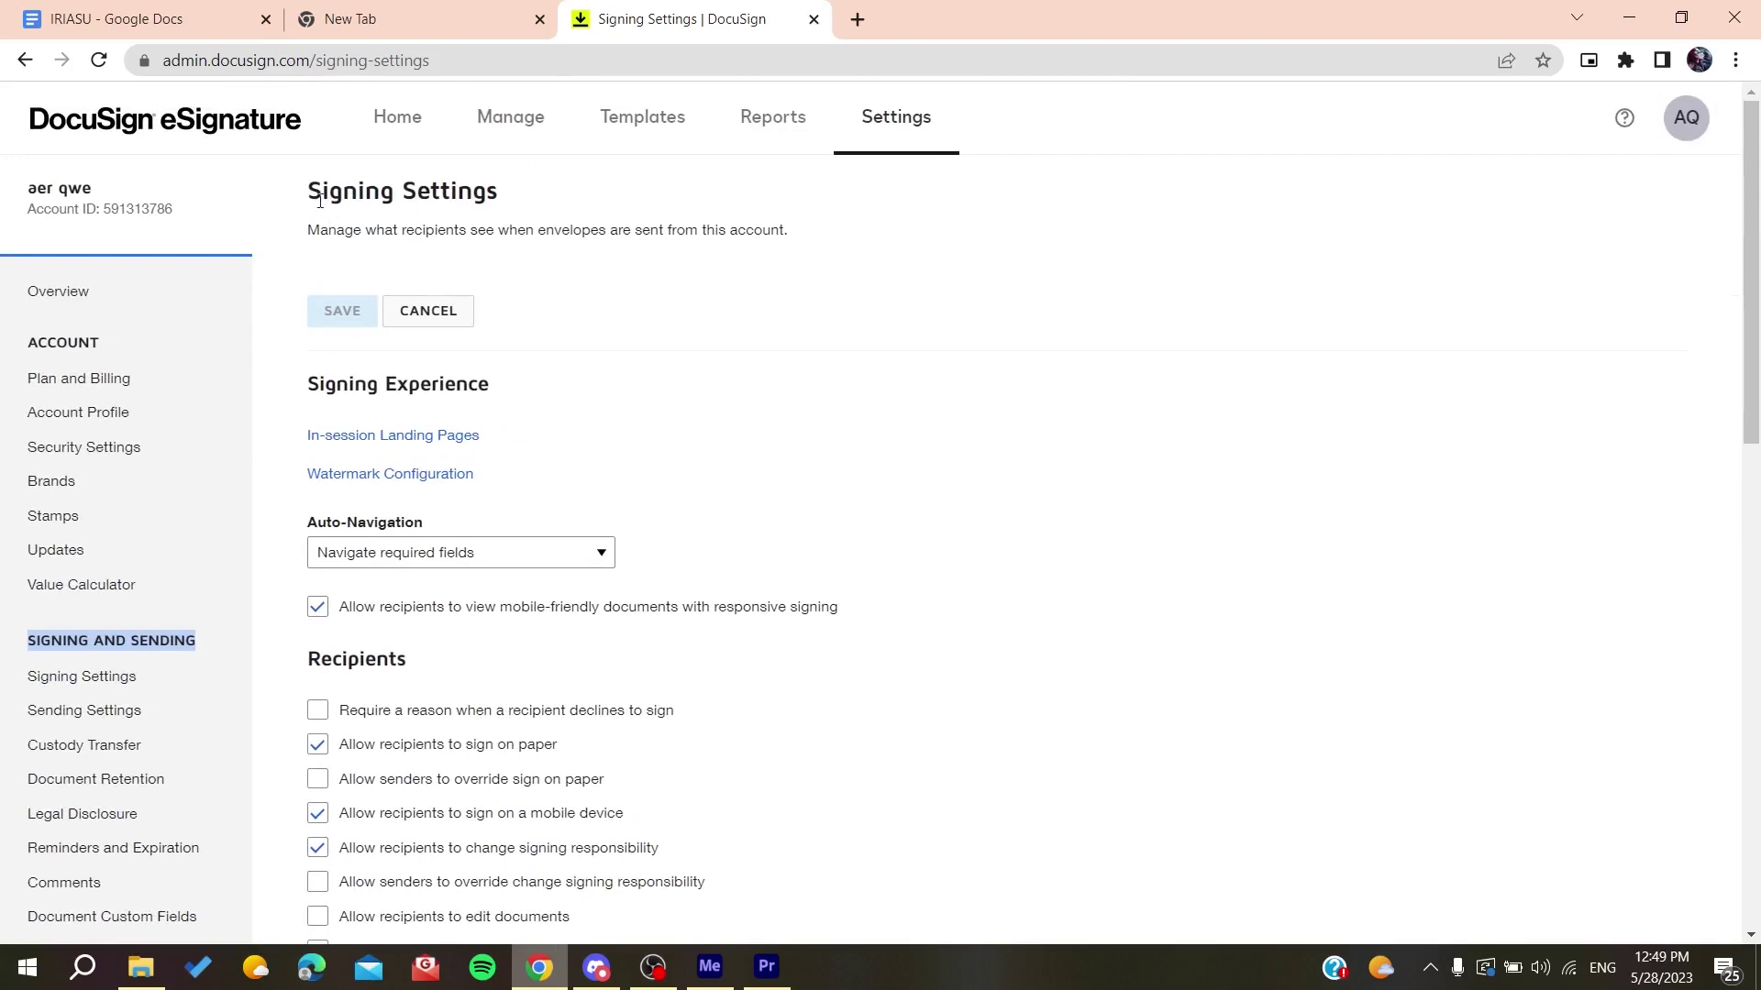
Scroll to Document Formatting and locate the Current Date Format setting.
{"action": "left_click_drag", "start_coordinate": [307, 183], "coordinate": [530, 220]}
{"action": "left_click", "coordinate": [815, 410]}
{"action": "scroll", "coordinate": [713, 465], "scroll_direction": "down", "scroll_amount": 8}
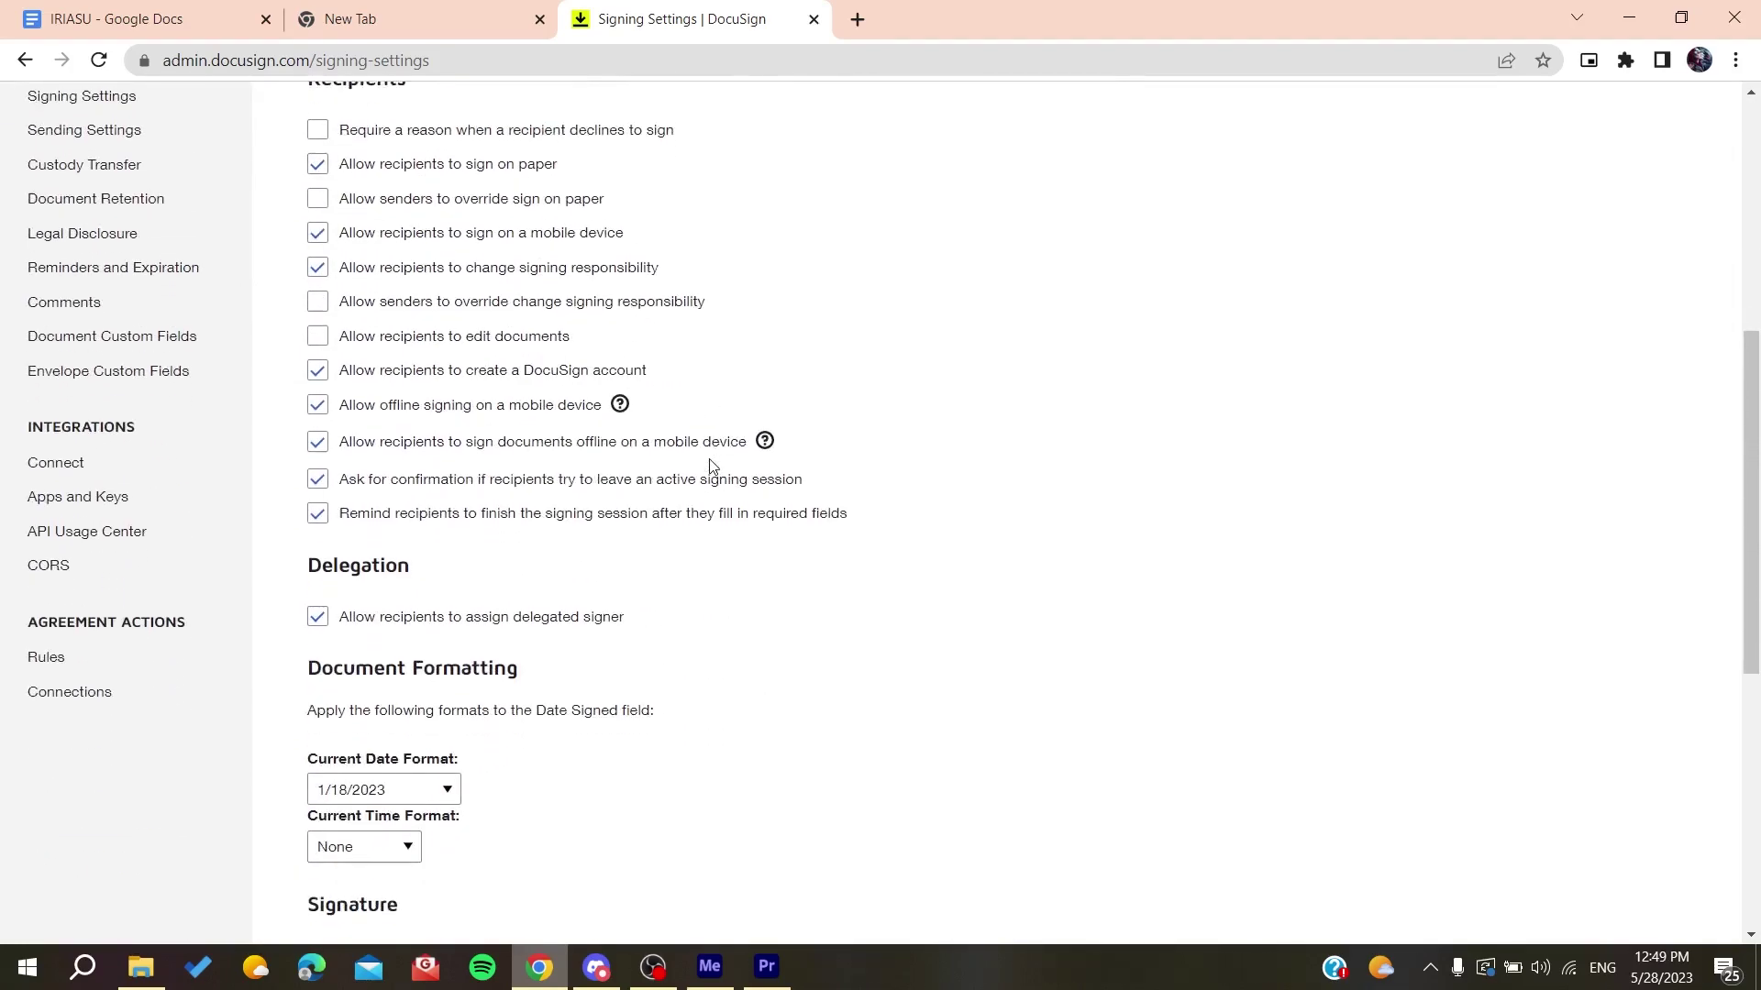
{"action": "scroll", "coordinate": [713, 466], "scroll_direction": "down", "scroll_amount": 5}
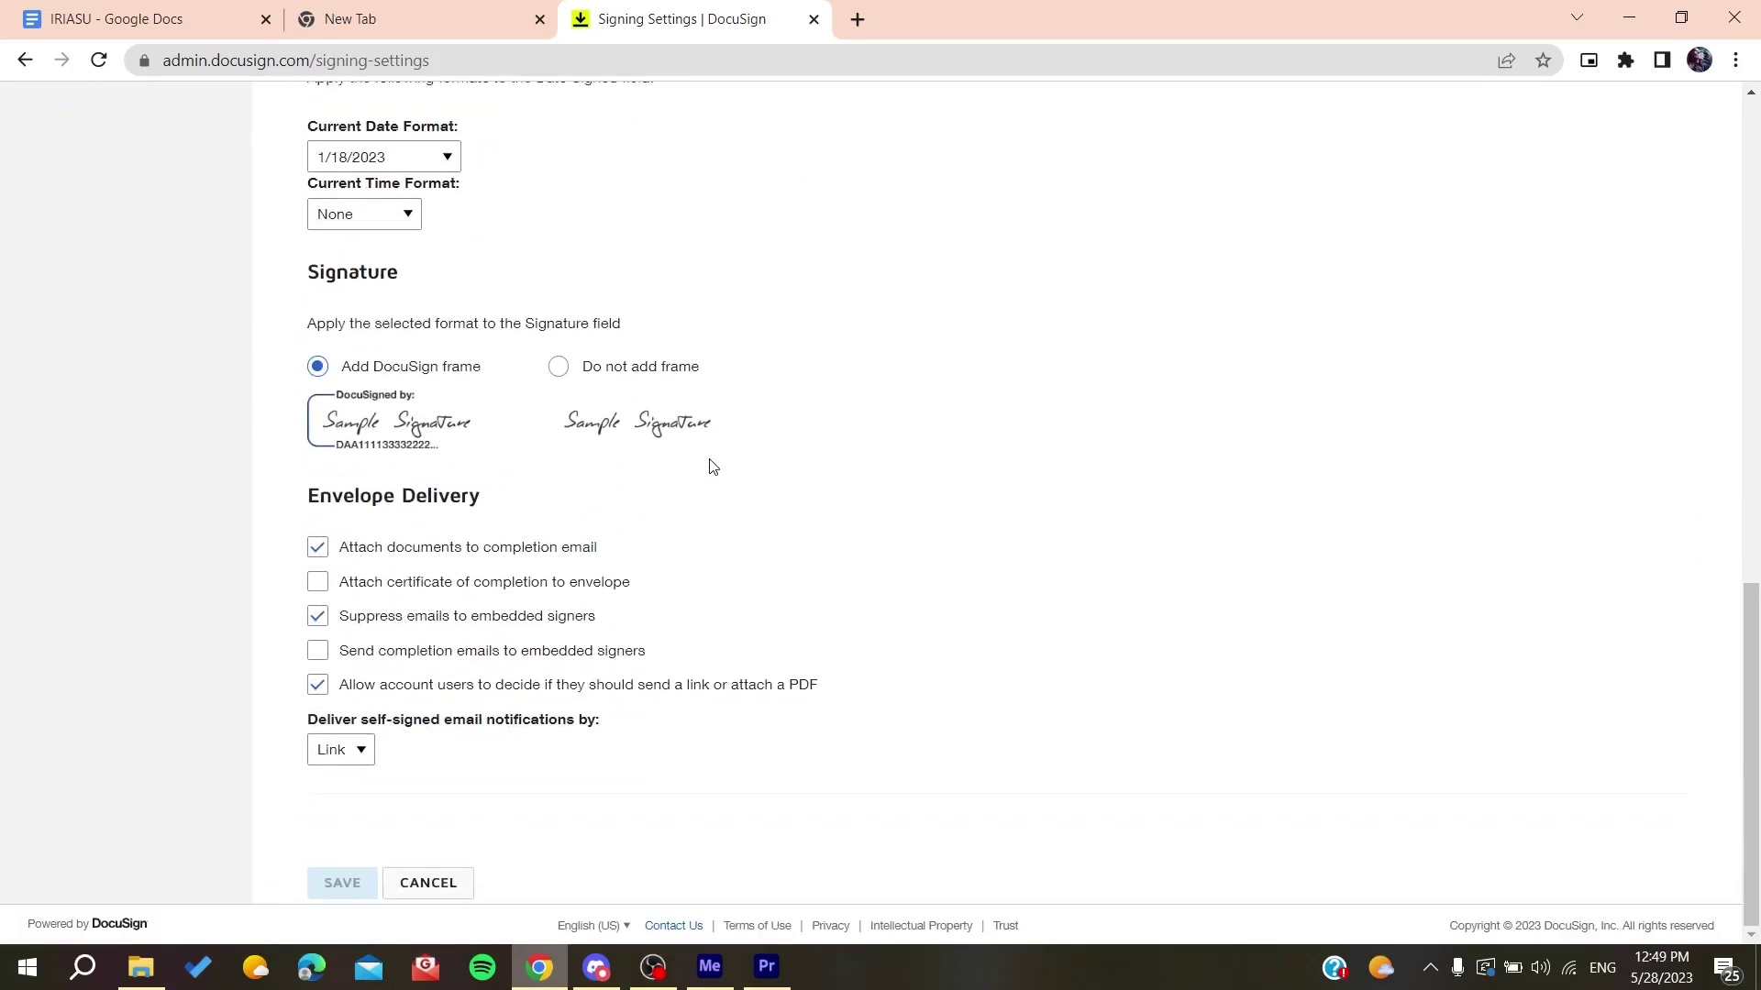
{"action": "scroll", "coordinate": [712, 466], "scroll_direction": "up", "scroll_amount": 5}
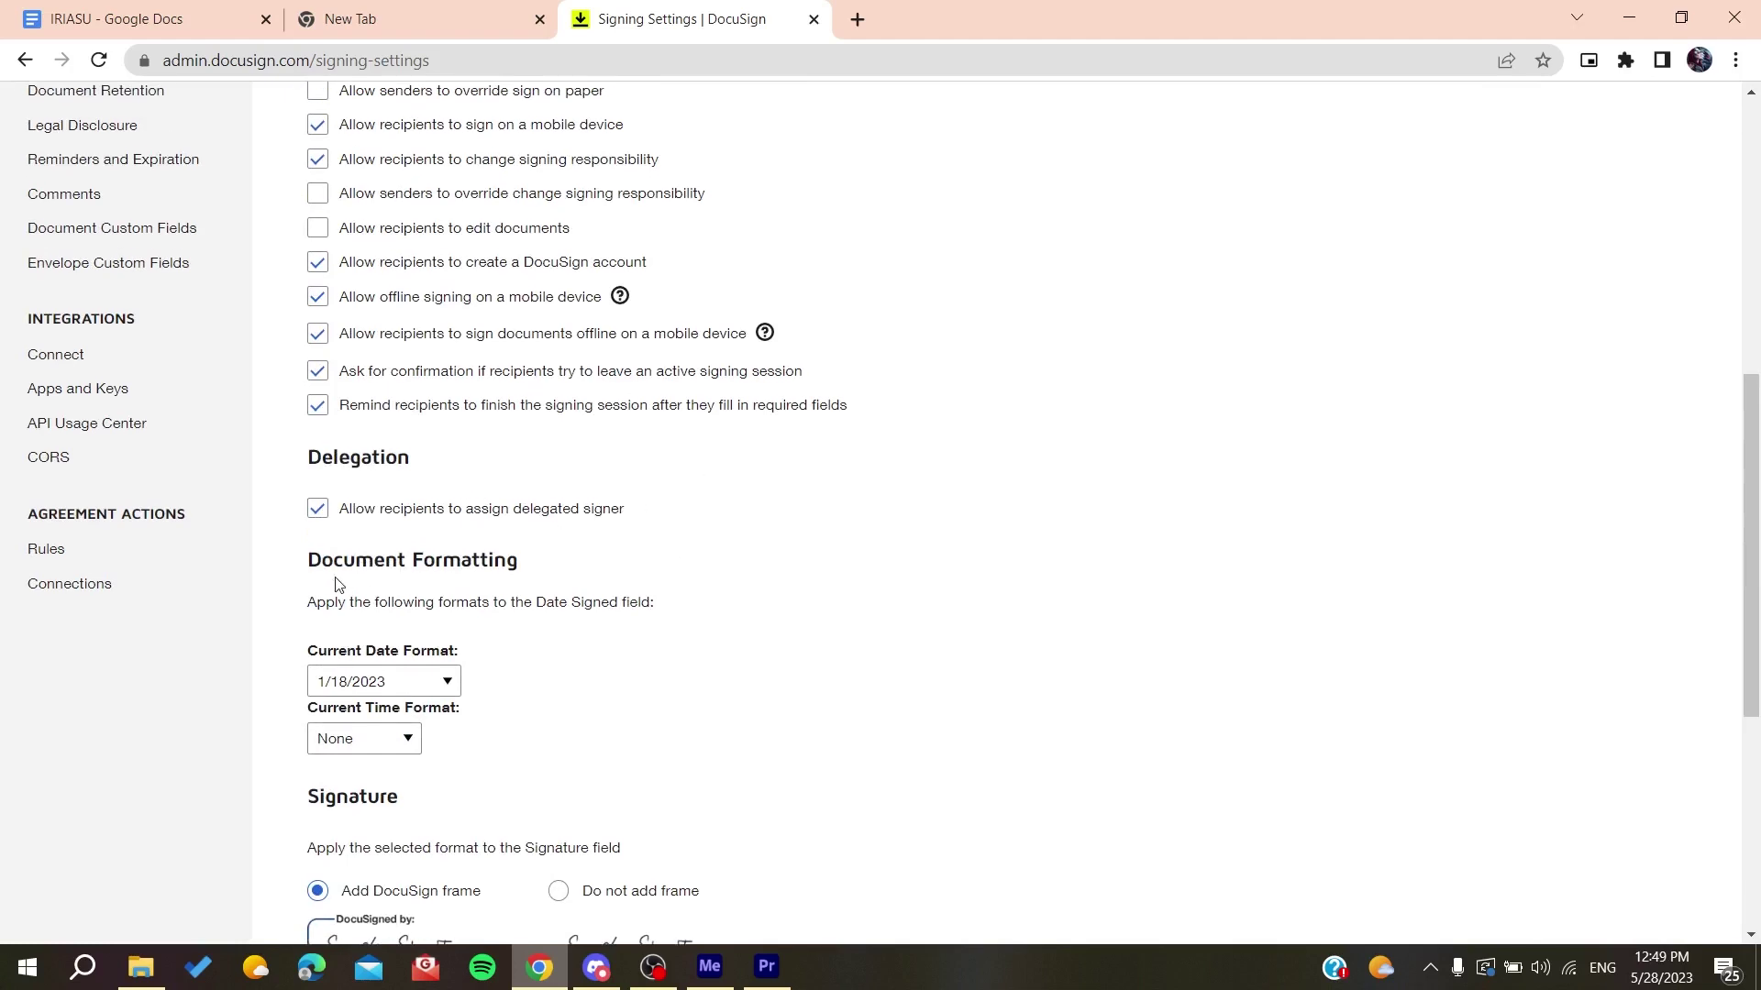
{"action": "left_click_drag", "start_coordinate": [296, 566], "coordinate": [538, 566]}
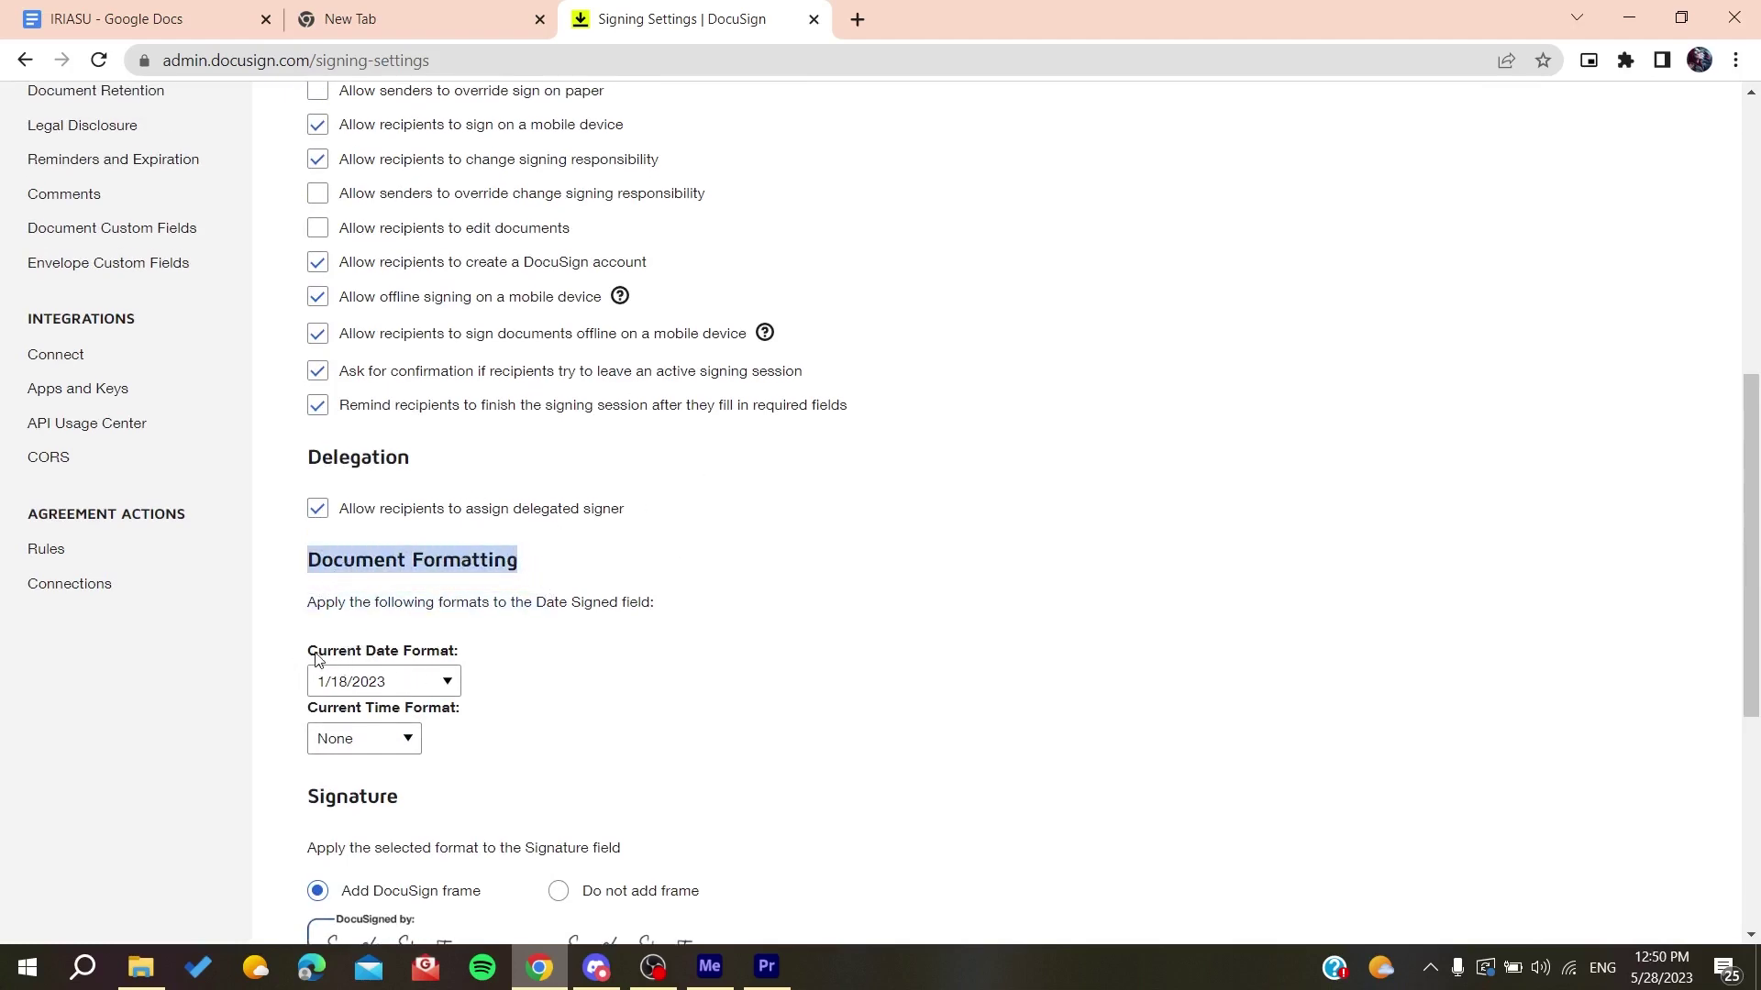
{"action": "left_click_drag", "start_coordinate": [309, 652], "coordinate": [474, 677]}
Review the Current Date Format options, keep 1/18/2023, and return to the Home dashboard.
{"action": "left_click", "coordinate": [424, 693]}
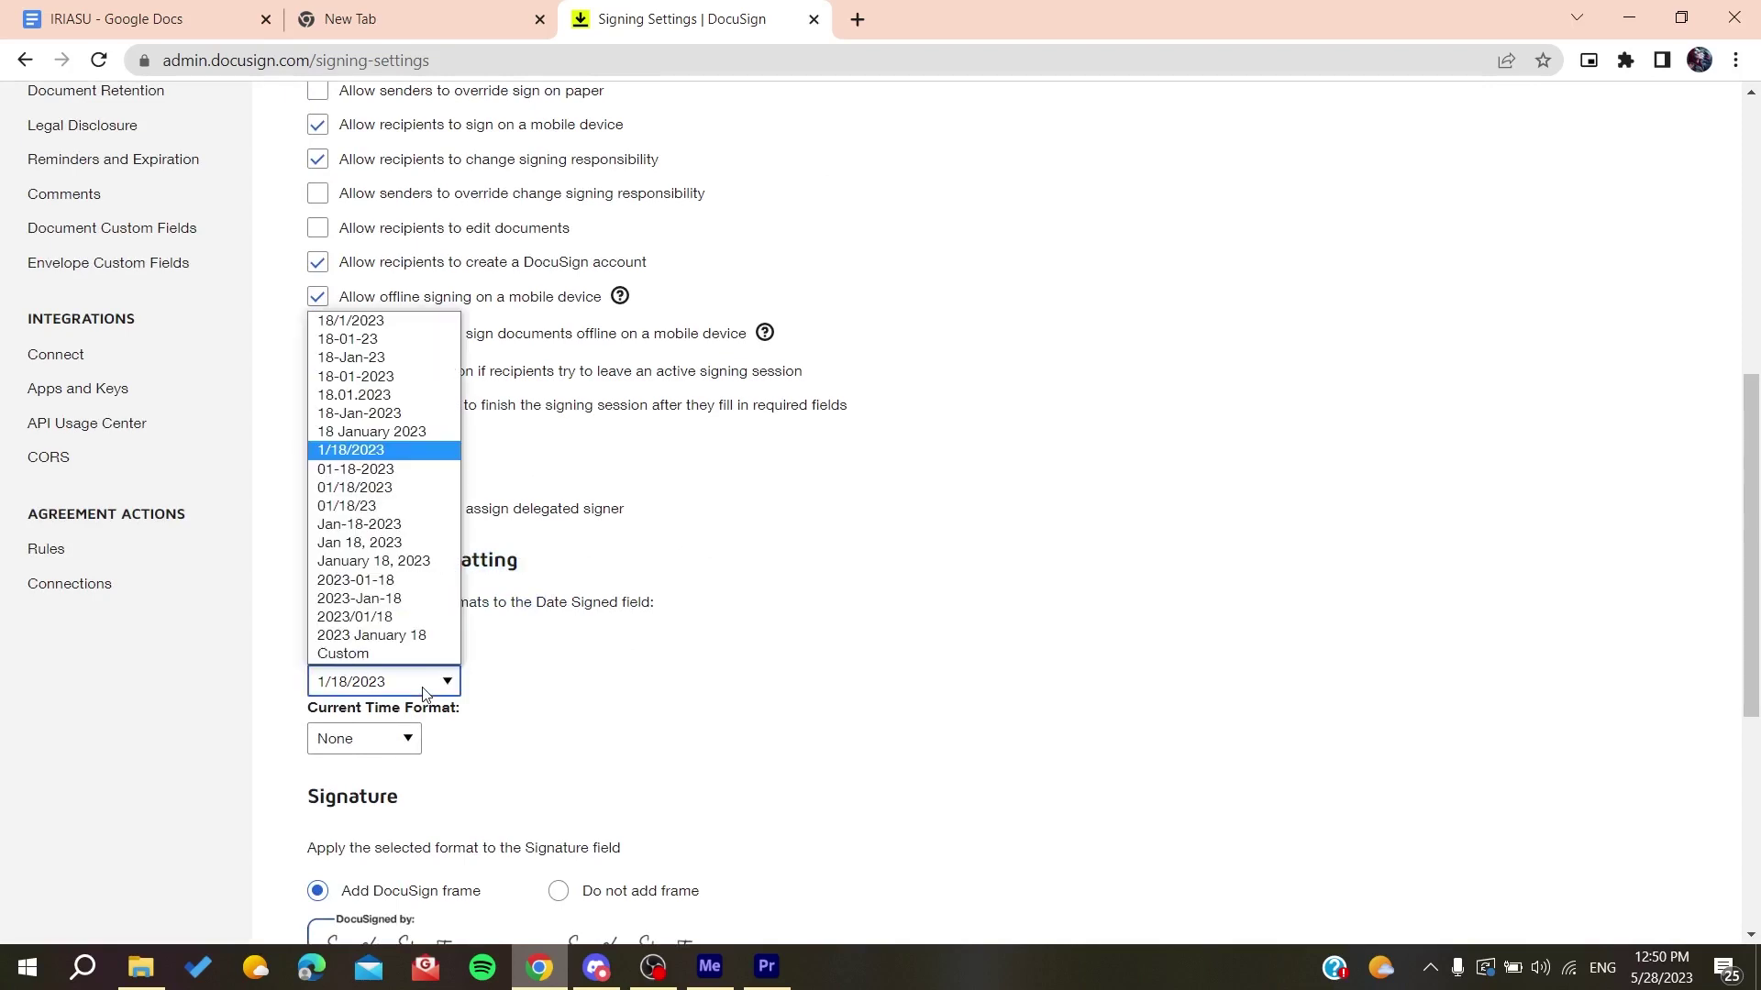
{"action": "left_click", "coordinate": [425, 695]}
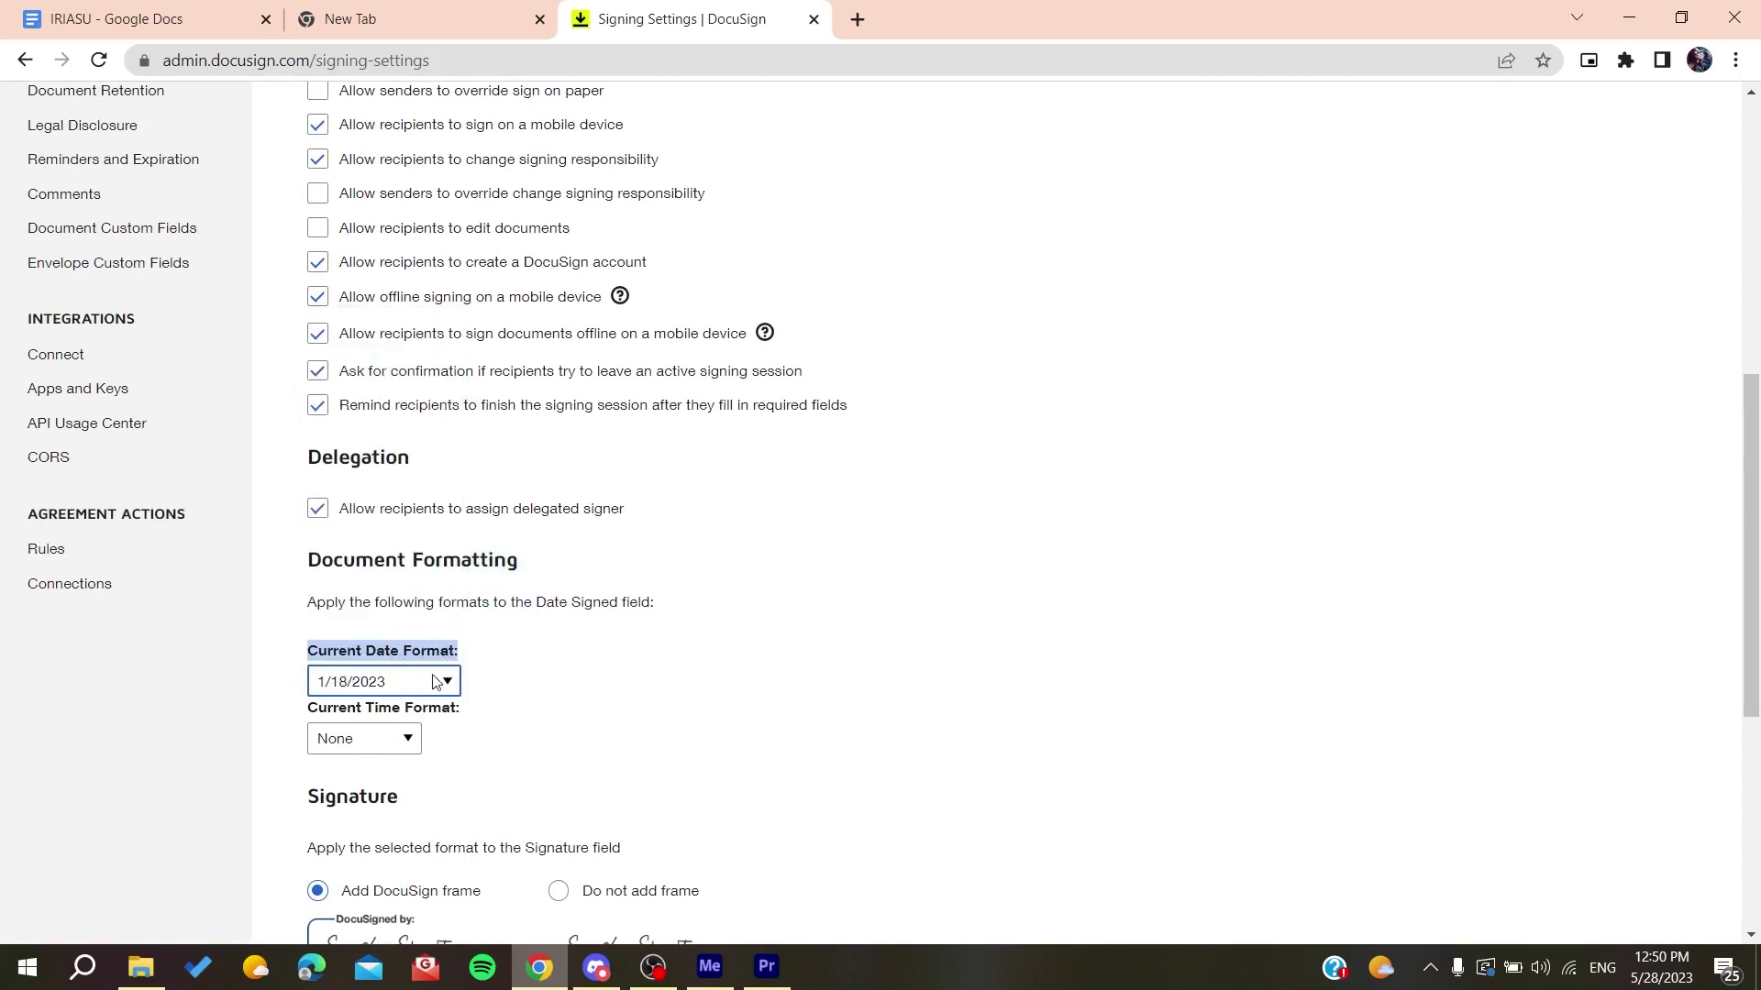
{"action": "left_click", "coordinate": [442, 680]}
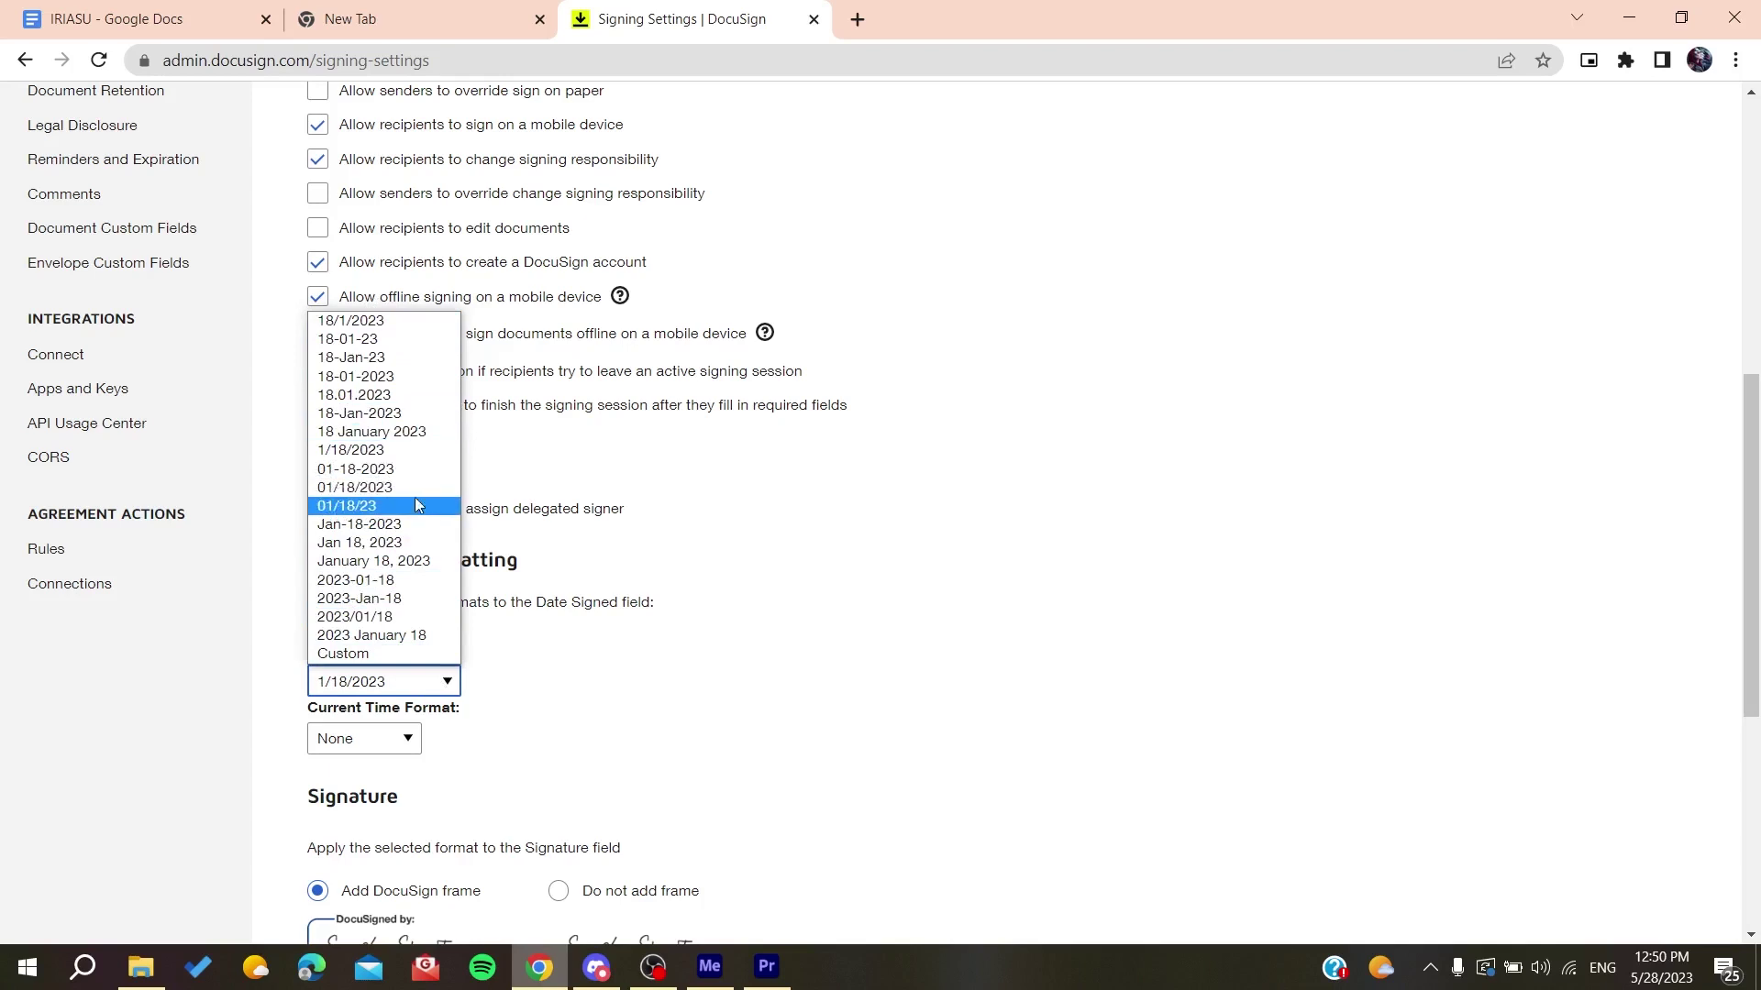
{"action": "left_click", "coordinate": [931, 606]}
{"action": "scroll", "coordinate": [931, 606], "scroll_direction": "down", "scroll_amount": 5}
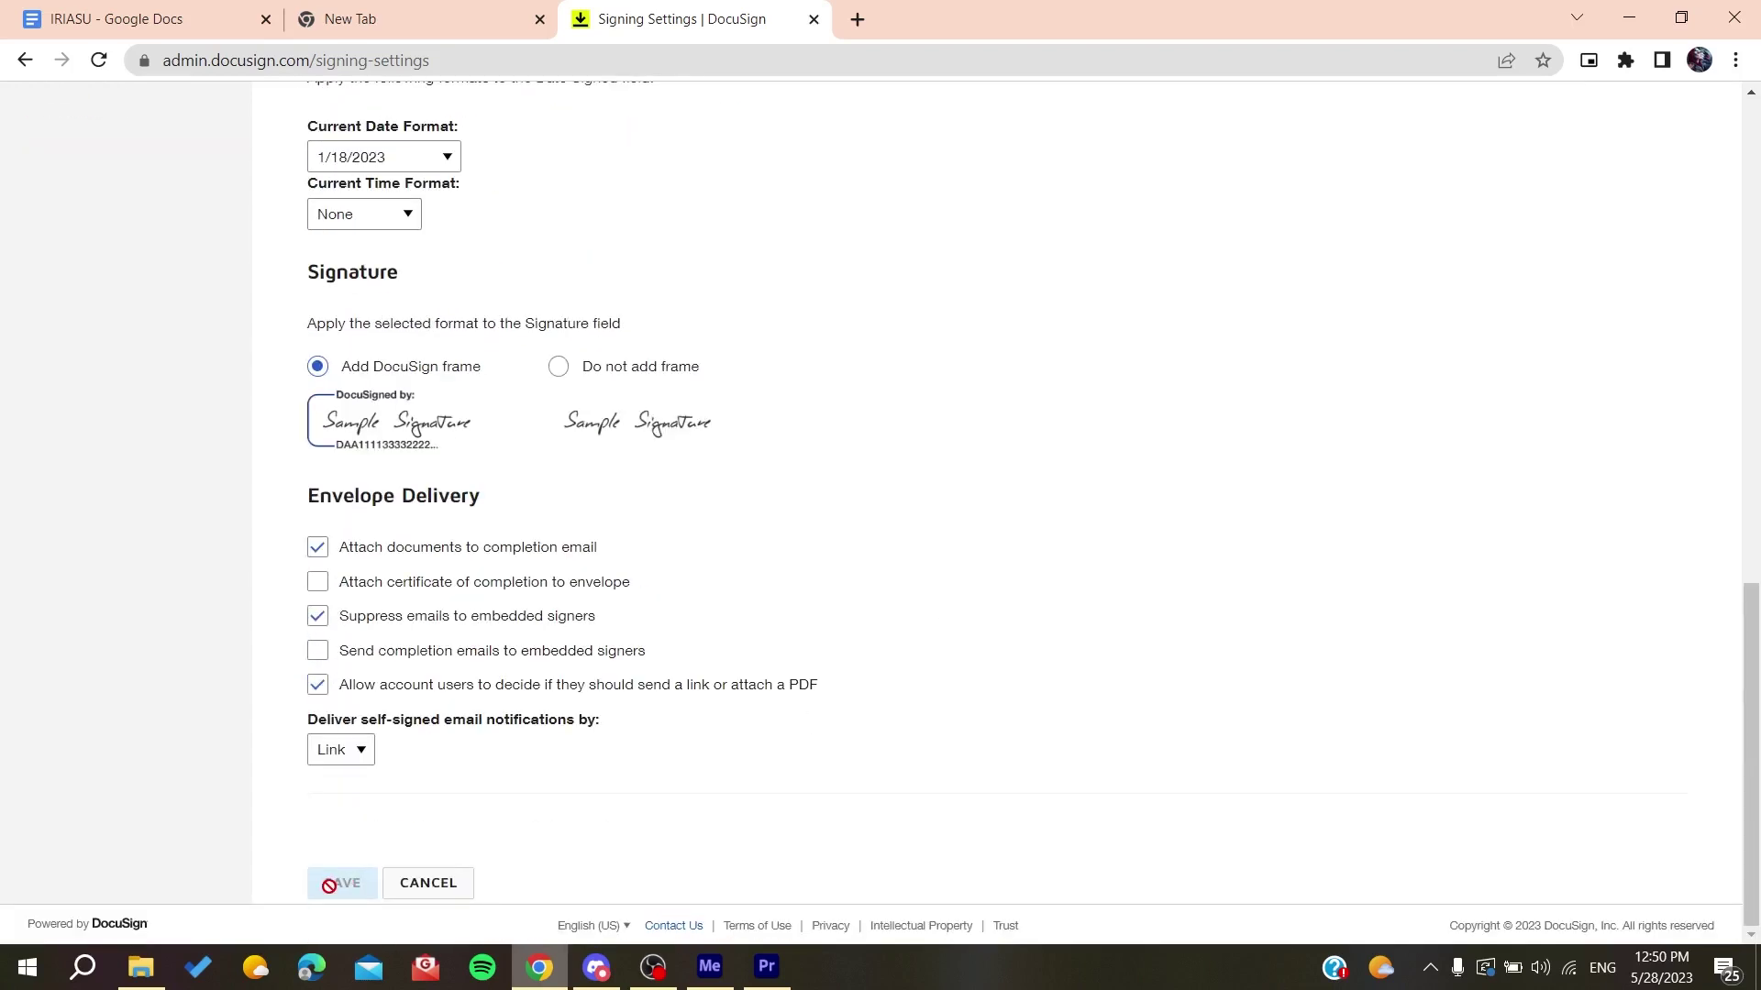
{"action": "scroll", "coordinate": [160, 626], "scroll_direction": "up", "scroll_amount": 10}
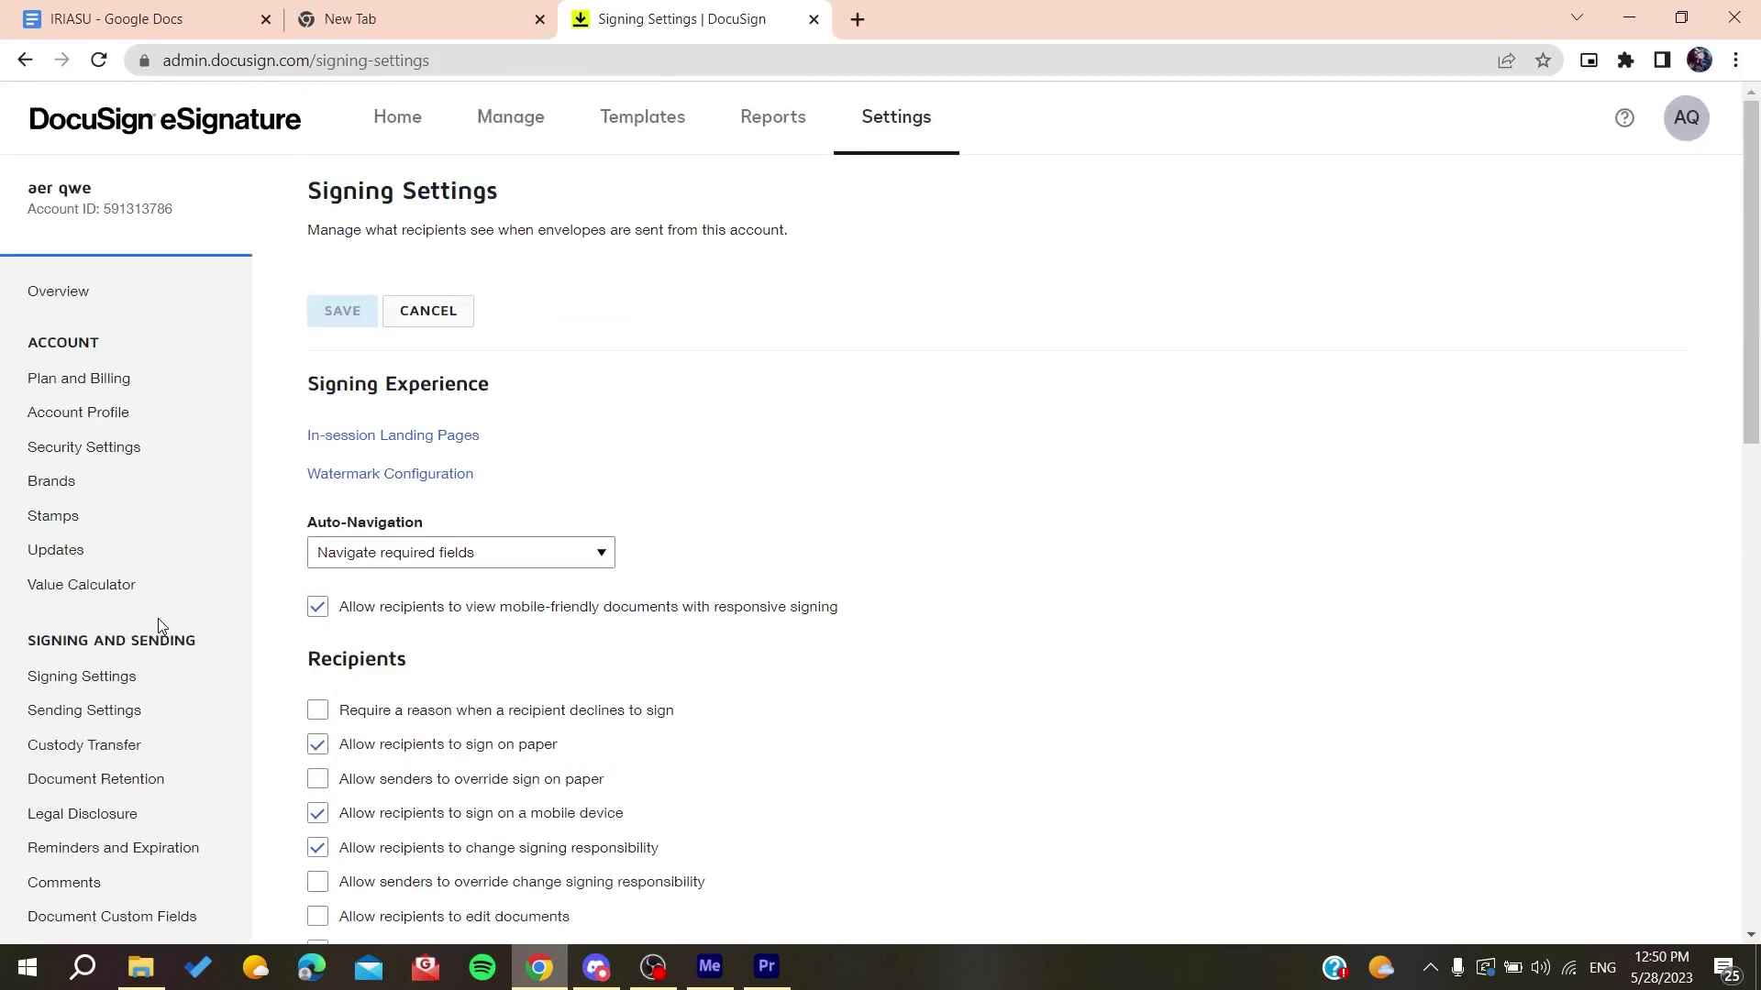
{"action": "left_click", "coordinate": [129, 121]}
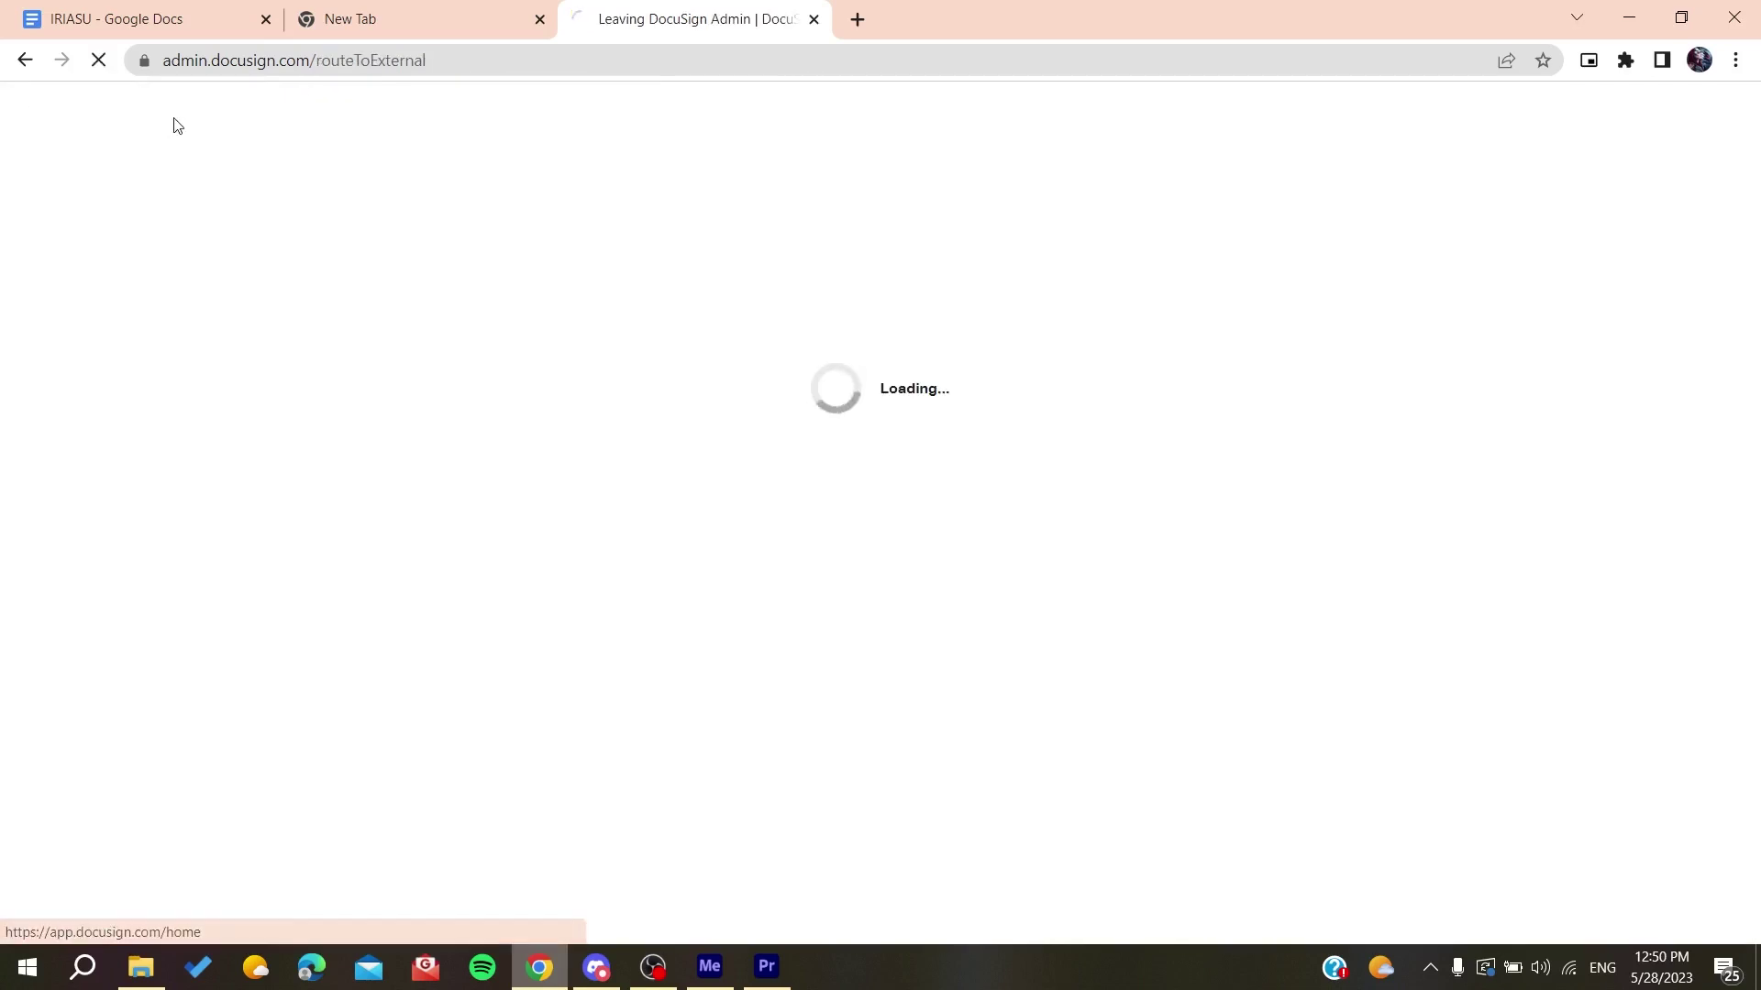